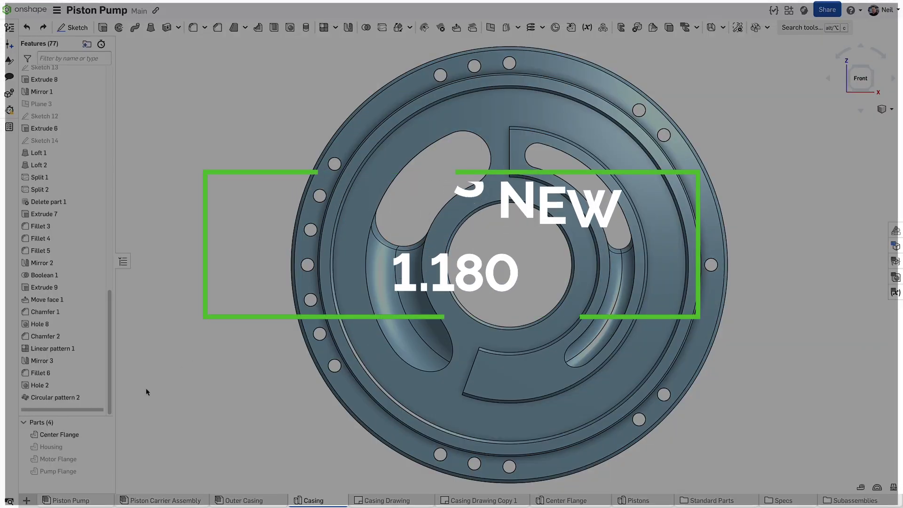
# Delete Circular pattern 2 from the casing so the flange keeps a single bolt hole.
pyautogui.click(89, 398)
pyautogui.press('Delete')
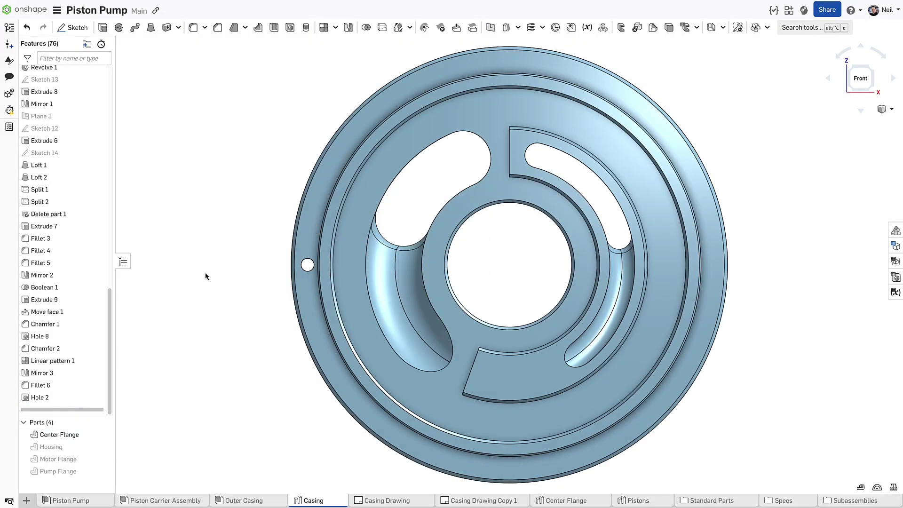
pyautogui.click(335, 27)
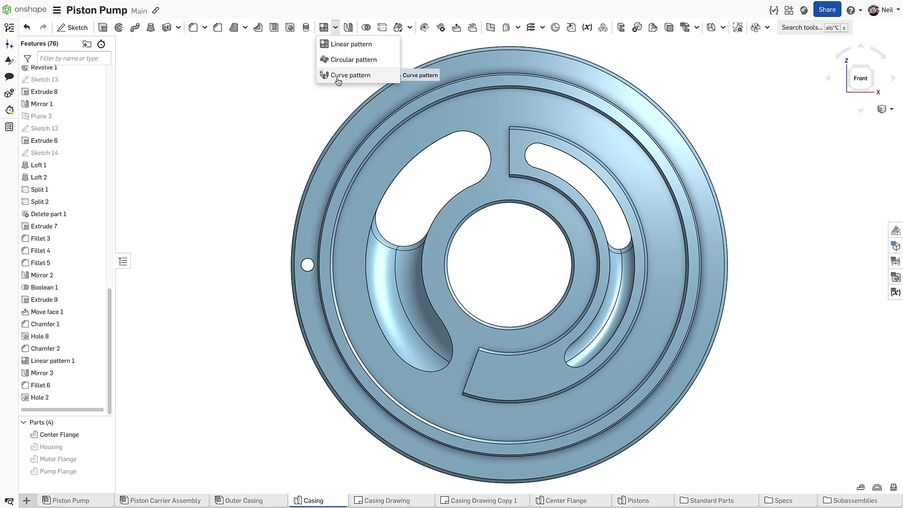
# Set up a feature circular pattern of Hole 2 about the outer chamfer edge with 36 instances and skipping enabled.
pyautogui.click(348, 60)
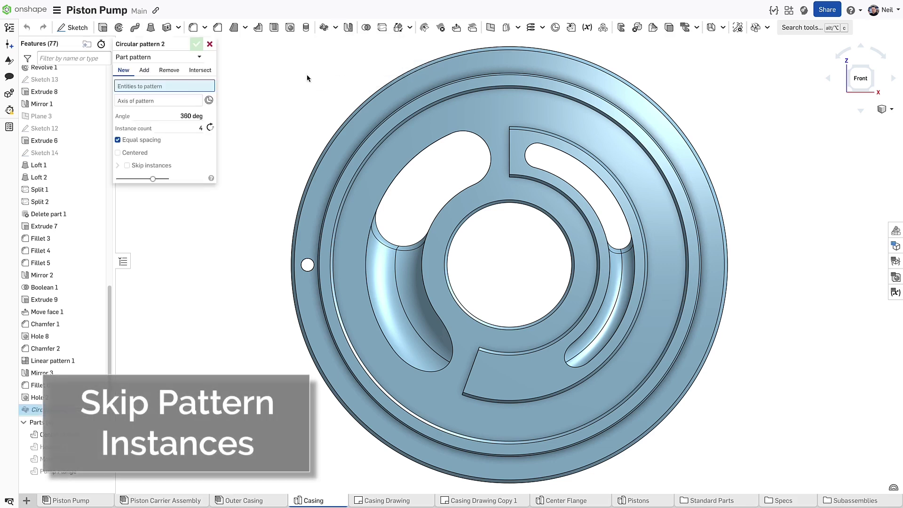
pyautogui.click(198, 57)
pyautogui.click(138, 81)
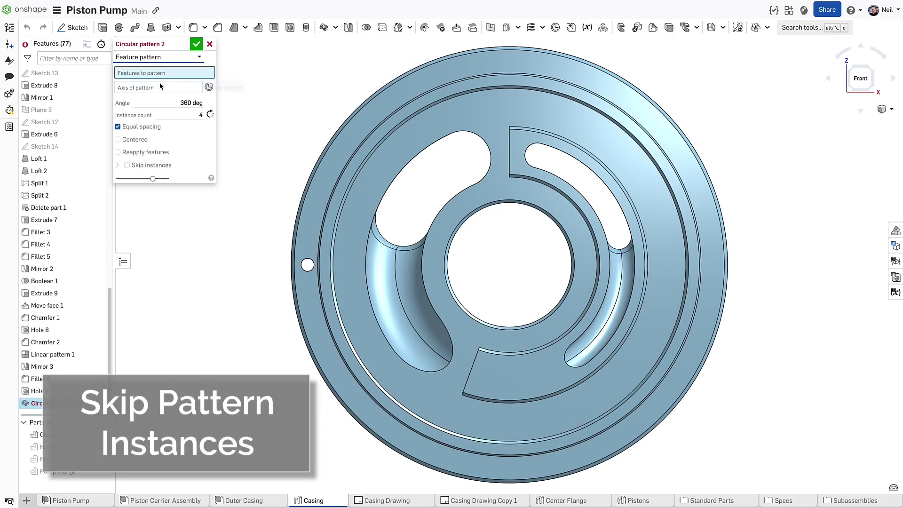
pyautogui.click(35, 391)
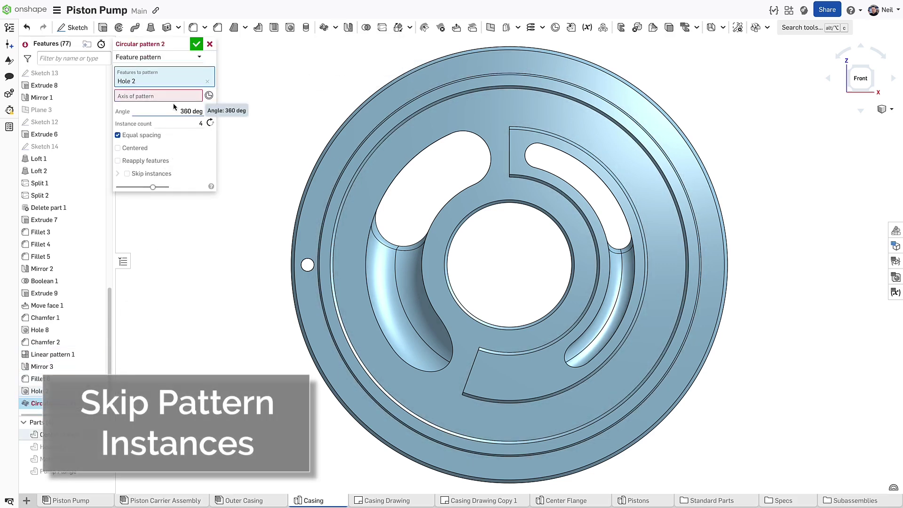
pyautogui.click(299, 209)
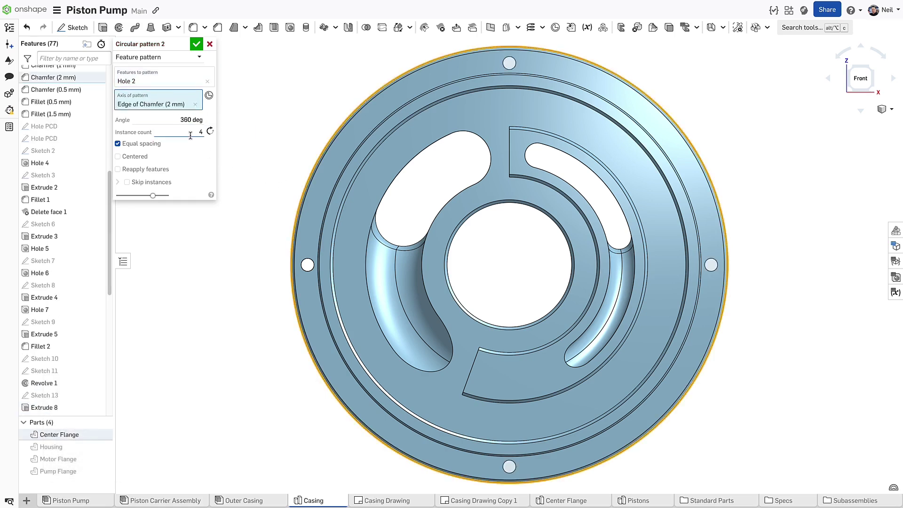
pyautogui.click(188, 131)
pyautogui.click(158, 183)
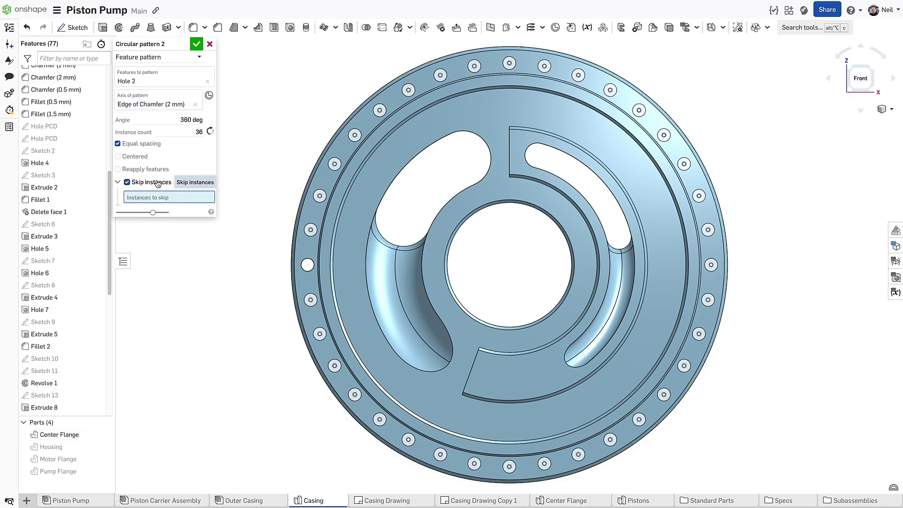
# Skip instances 19–21, 24–26, 30–32, 4–6, 10–12 and 15–17 to leave spaced bolt-hole groups.
pyautogui.click(707, 230)
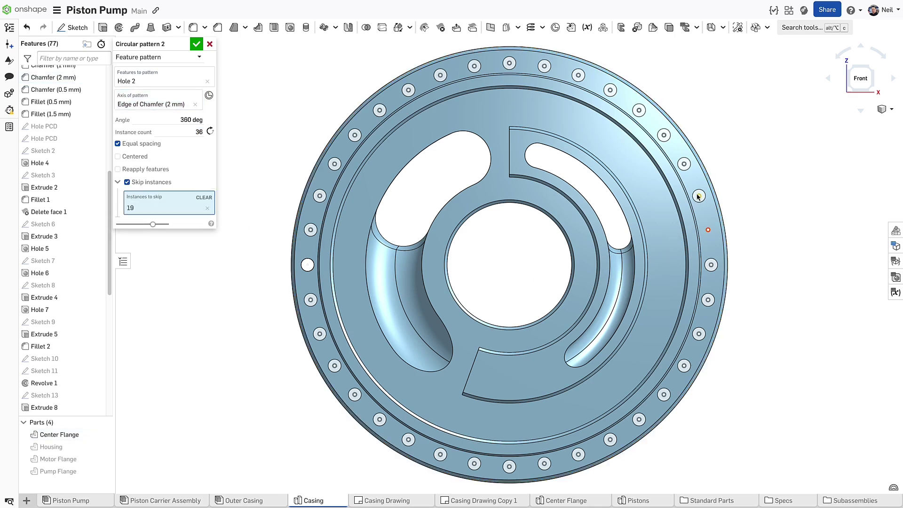
pyautogui.click(698, 196)
pyautogui.click(684, 166)
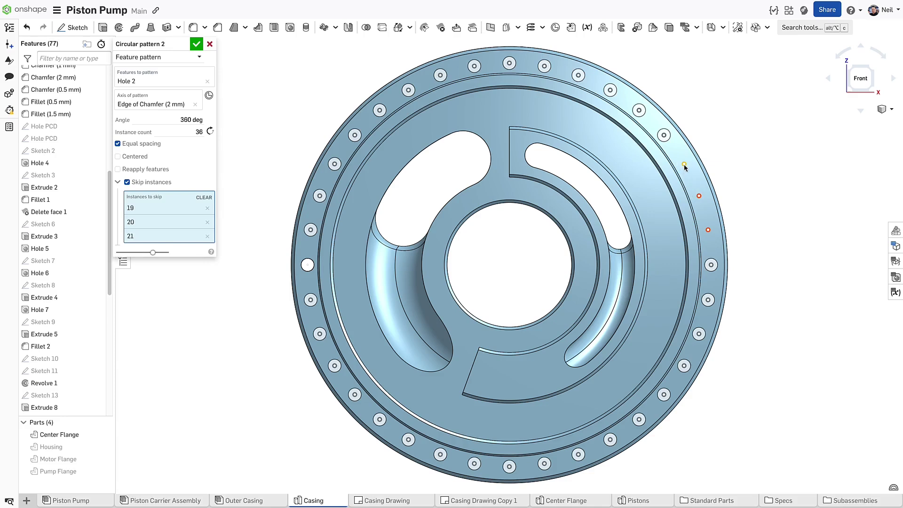
pyautogui.moveTo(654, 98); pyautogui.dragTo(538, 42)
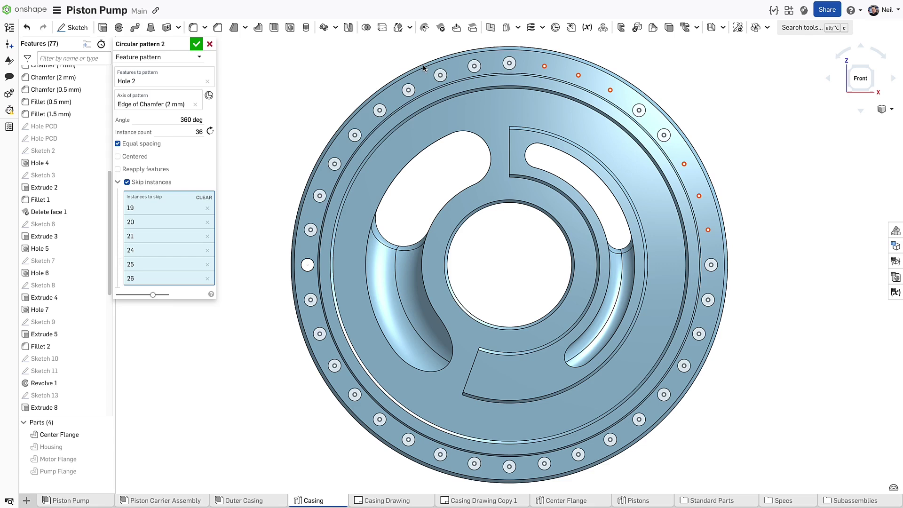
pyautogui.moveTo(422, 67); pyautogui.dragTo(334, 148)
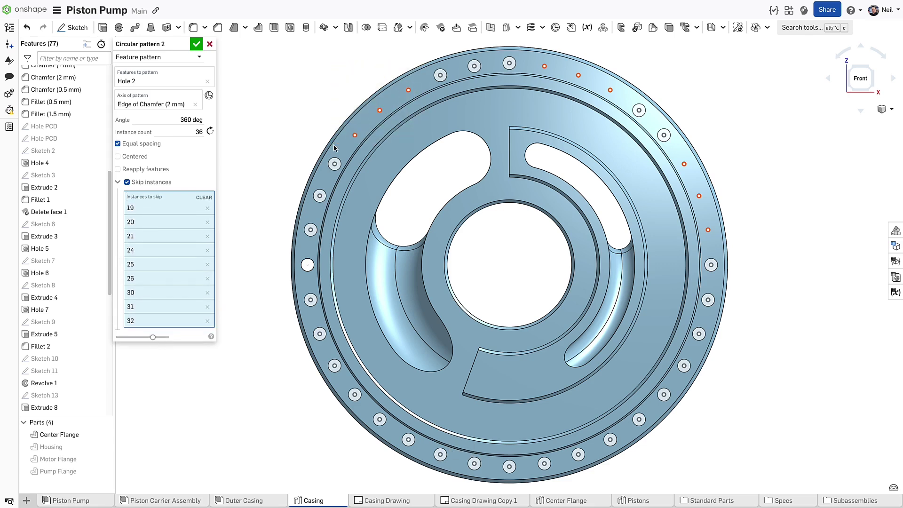
pyautogui.moveTo(340, 387); pyautogui.dragTo(421, 465)
pyautogui.moveTo(537, 481); pyautogui.dragTo(620, 441)
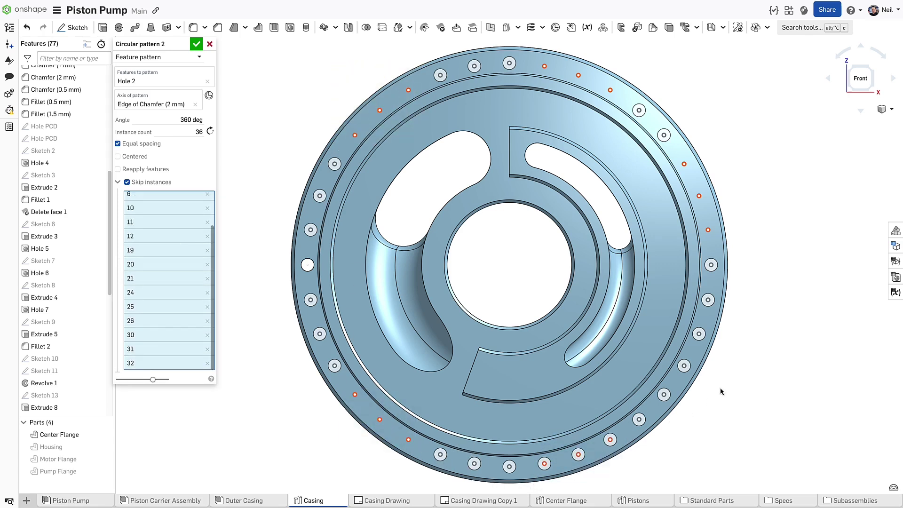
pyautogui.moveTo(720, 385); pyautogui.dragTo(653, 283)
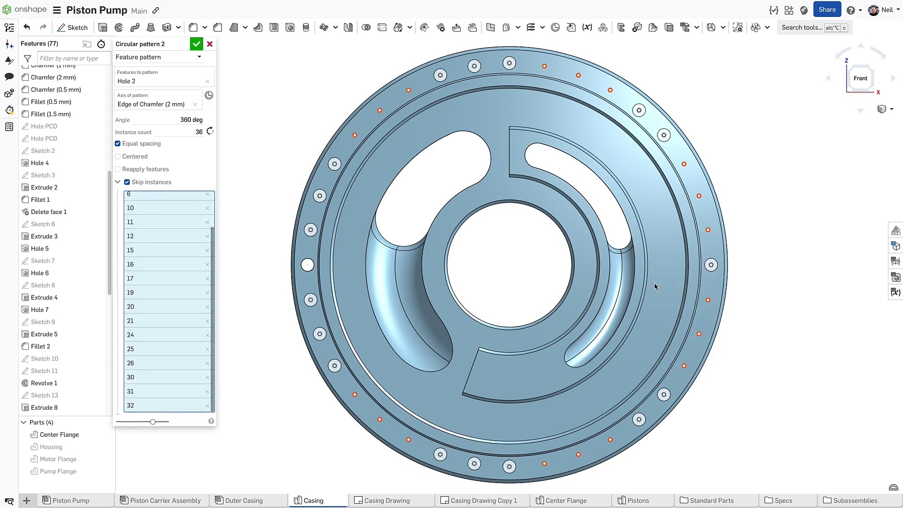
pyautogui.rightClick(772, 323)
# Confirm the new circular hole pattern and view the casing from its right side.
pyautogui.click(780, 327)
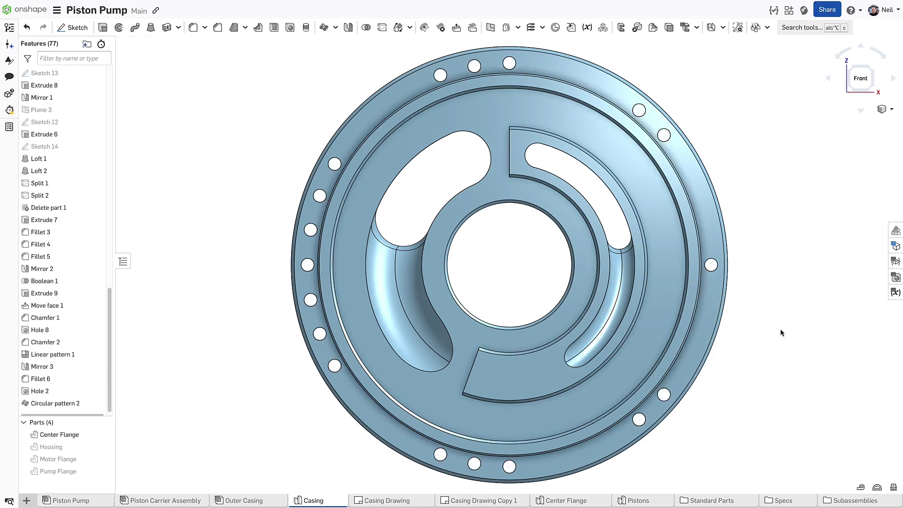
pyautogui.moveTo(782, 332); pyautogui.dragTo(694, 234, button='right')
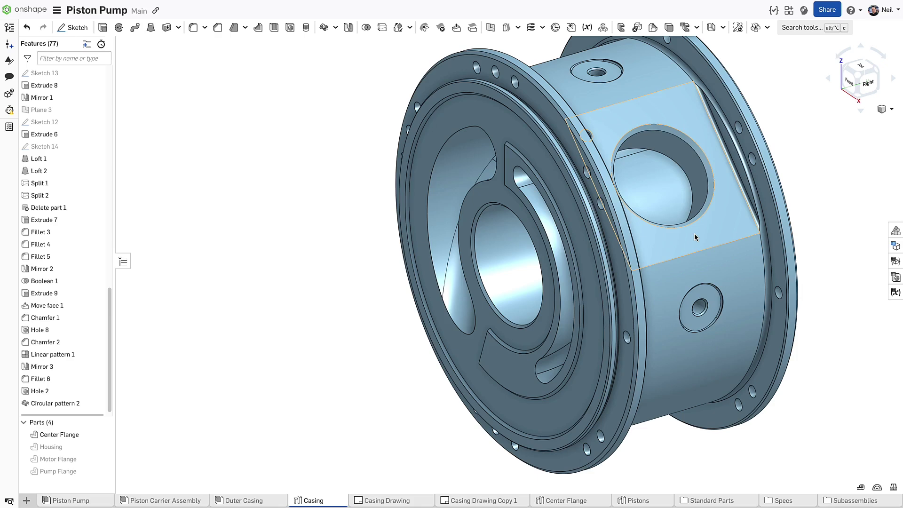
pyautogui.scroll(3, 694, 233)
pyautogui.press('n')
pyautogui.scroll(5, 509, 261)
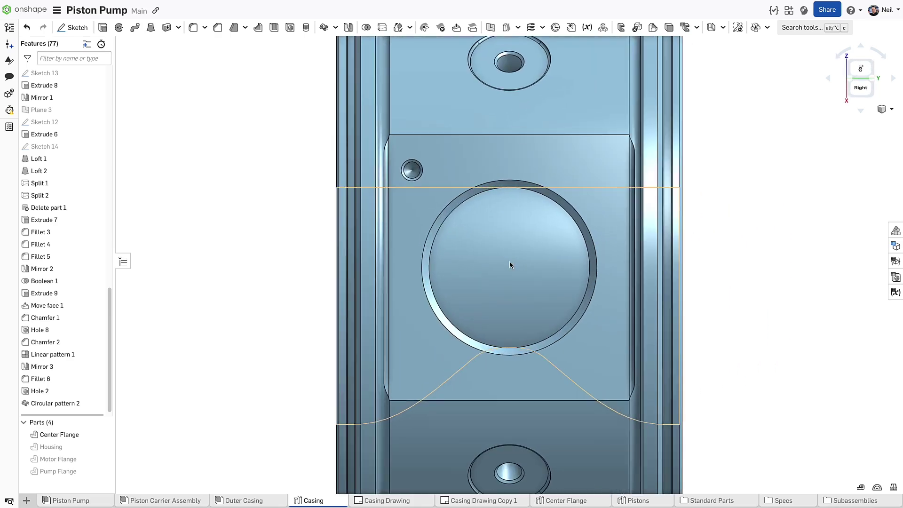
# Edit Linear pattern 1 to 5 instances in both directions with skipping enabled.
pyautogui.doubleClick(76, 355)
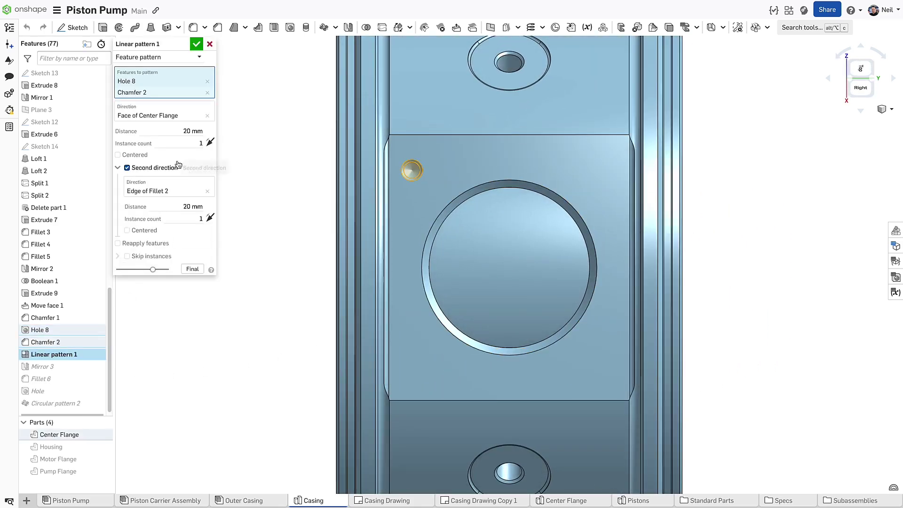
pyautogui.write('5')
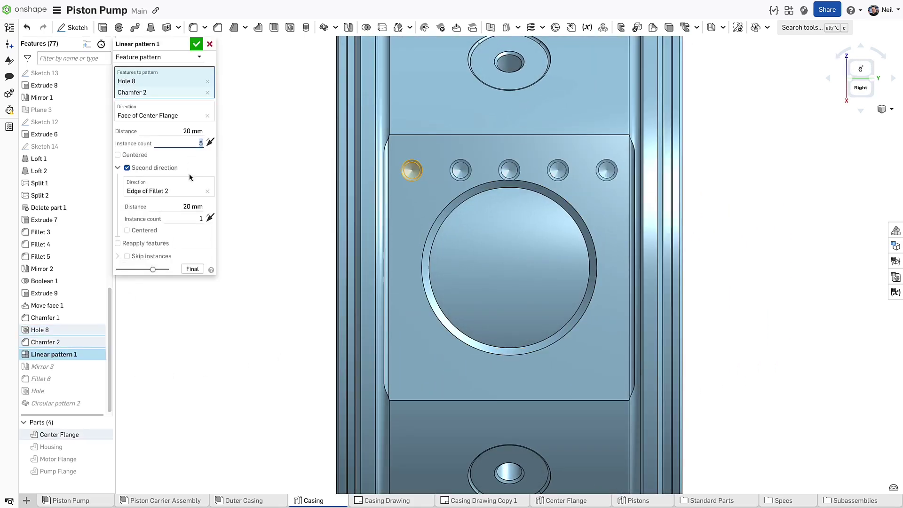
pyautogui.click(186, 218)
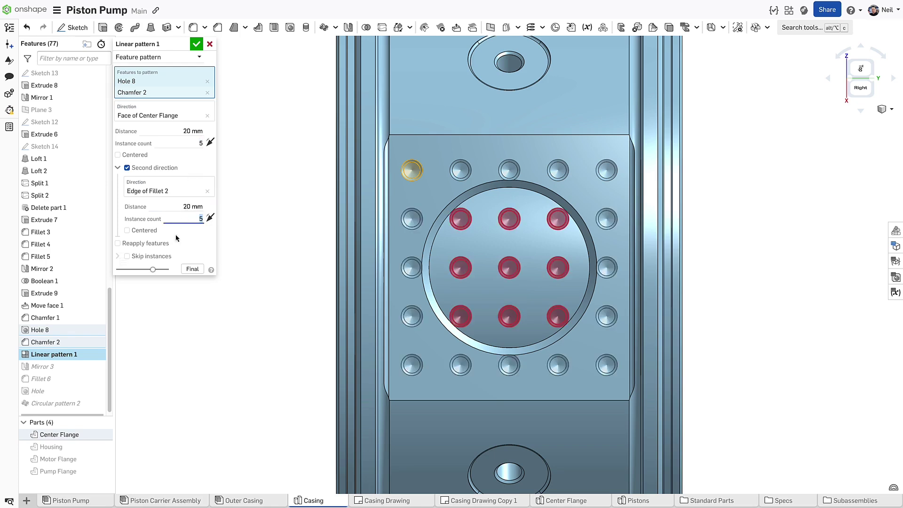
pyautogui.click(127, 256)
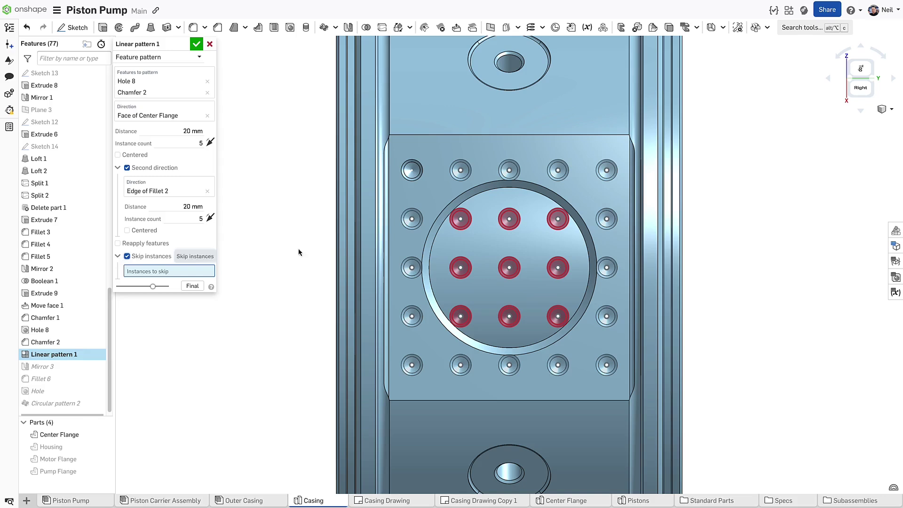
# Skip the nine inner holes plus the top, left and bottom middle holes, confirm, and view isometrically.
pyautogui.moveTo(443, 202); pyautogui.dragTo(577, 346)
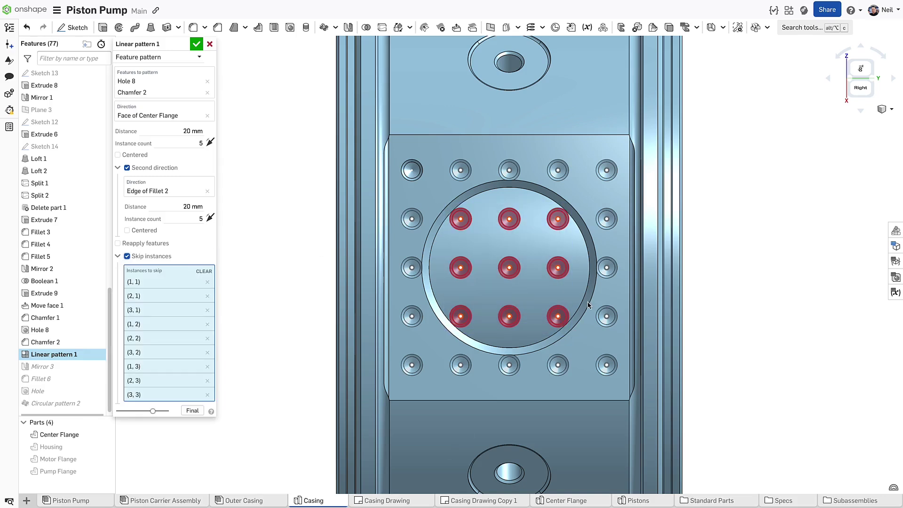
pyautogui.click(504, 177)
pyautogui.click(412, 269)
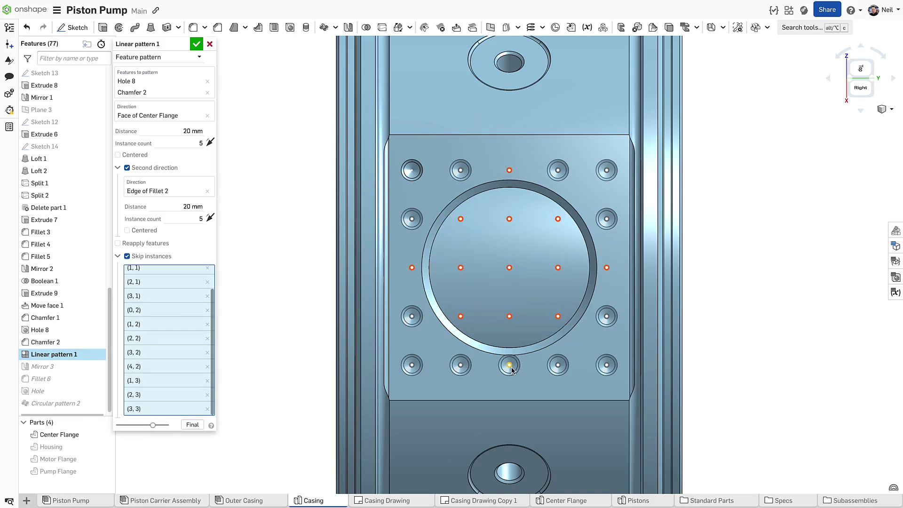
pyautogui.click(511, 370)
pyautogui.rightClick(751, 335)
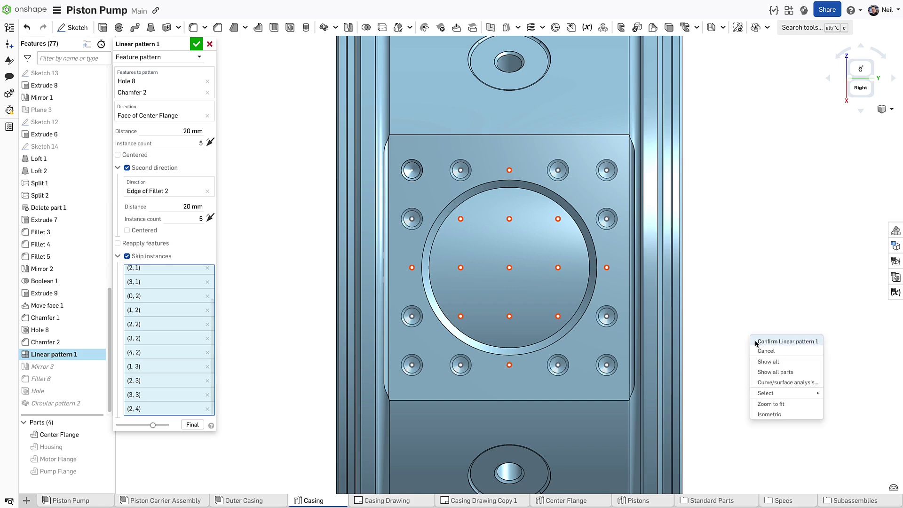
pyautogui.click(755, 343)
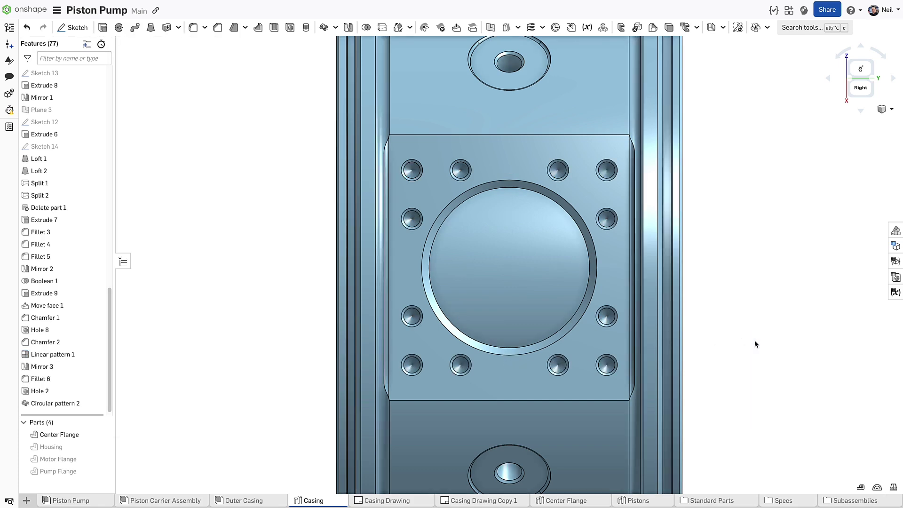
pyautogui.rightClick(755, 344)
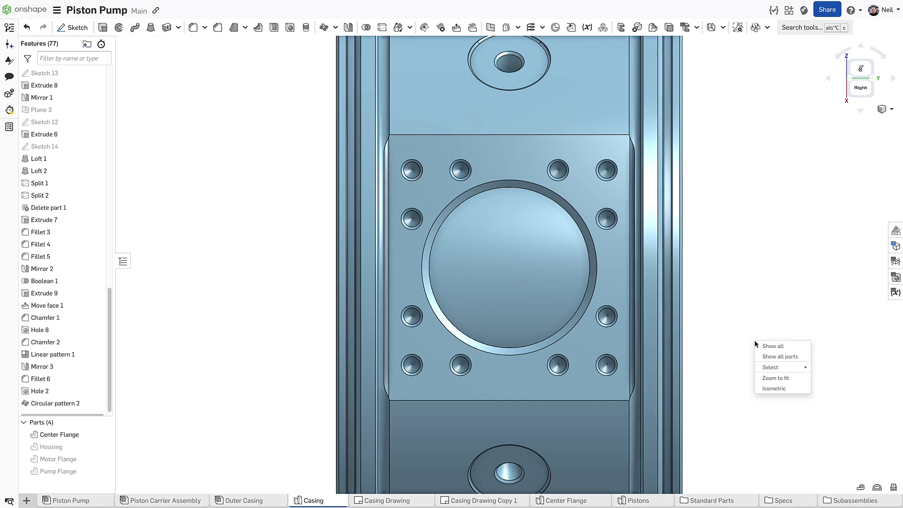
pyautogui.click(762, 389)
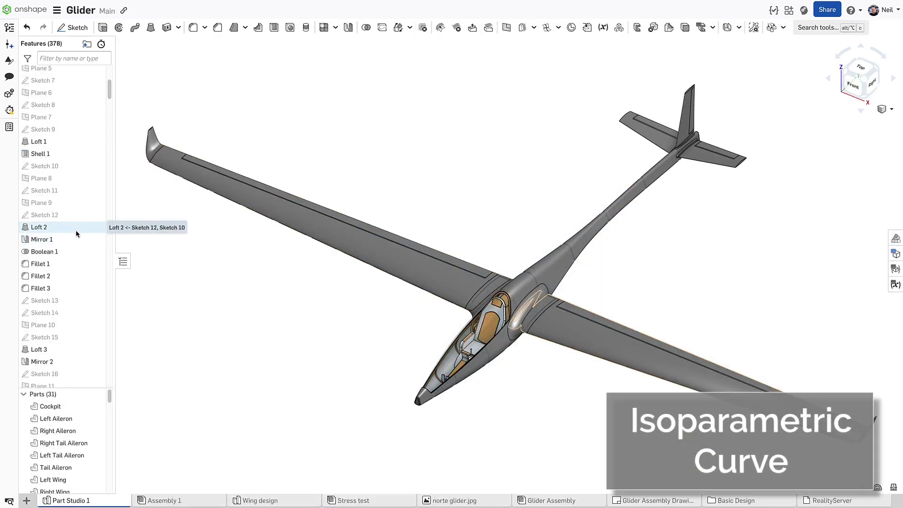
# Show isocurves on Loft 2, reduce their count to 6, then close the loft edit.
pyautogui.doubleClick(76, 231)
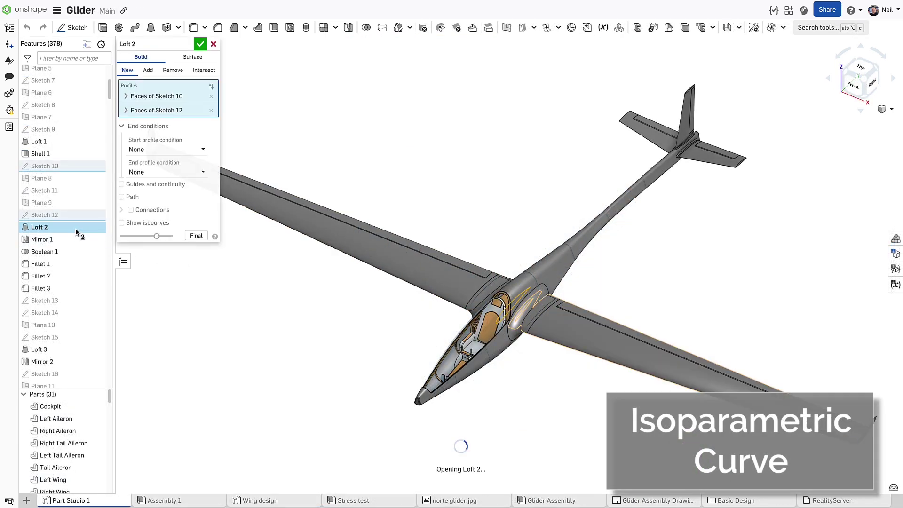
pyautogui.click(122, 223)
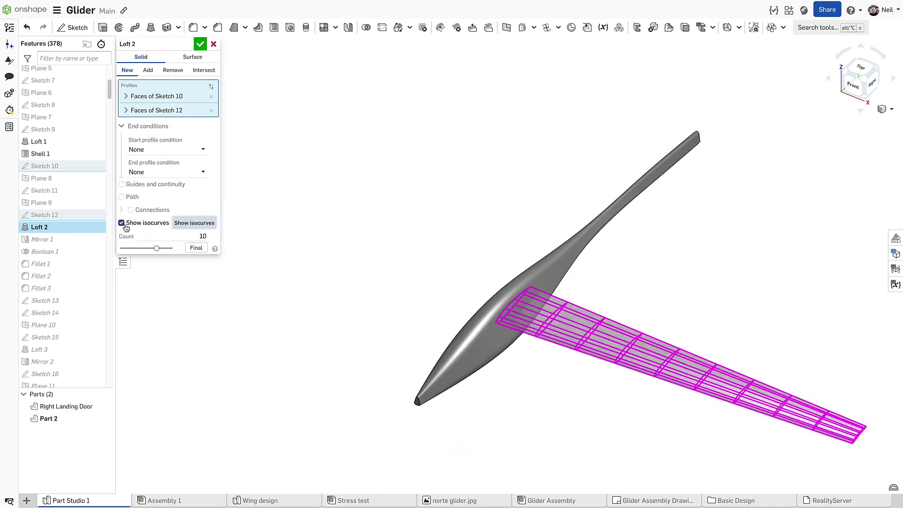
pyautogui.click(171, 234)
pyautogui.press('Down')
pyautogui.press('Down')
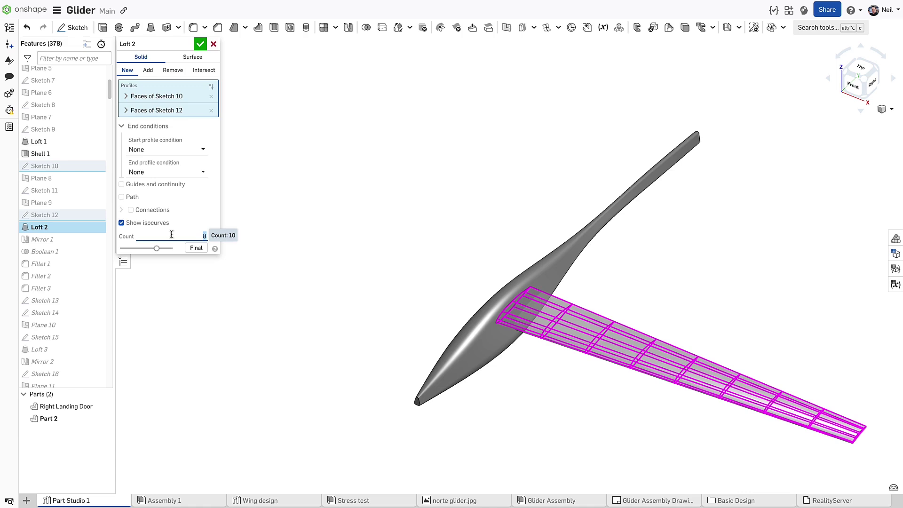
pyautogui.press('Down')
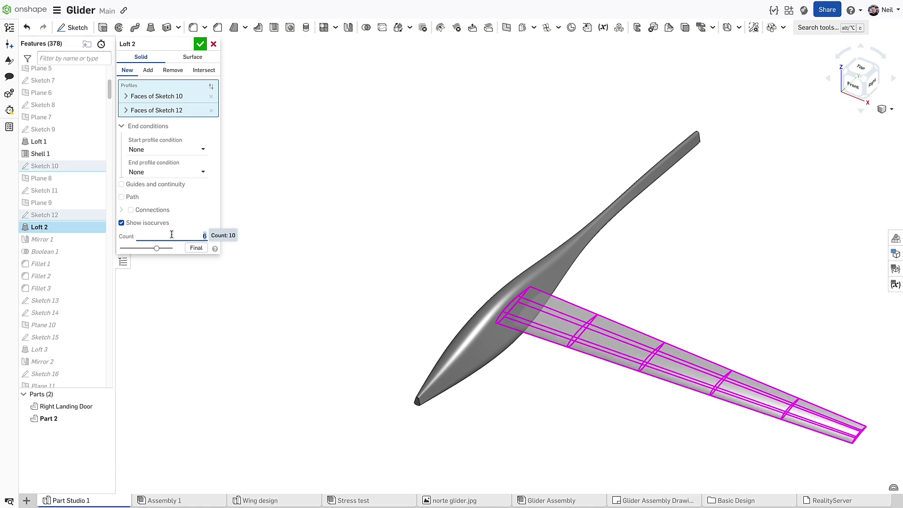
pyautogui.click(212, 48)
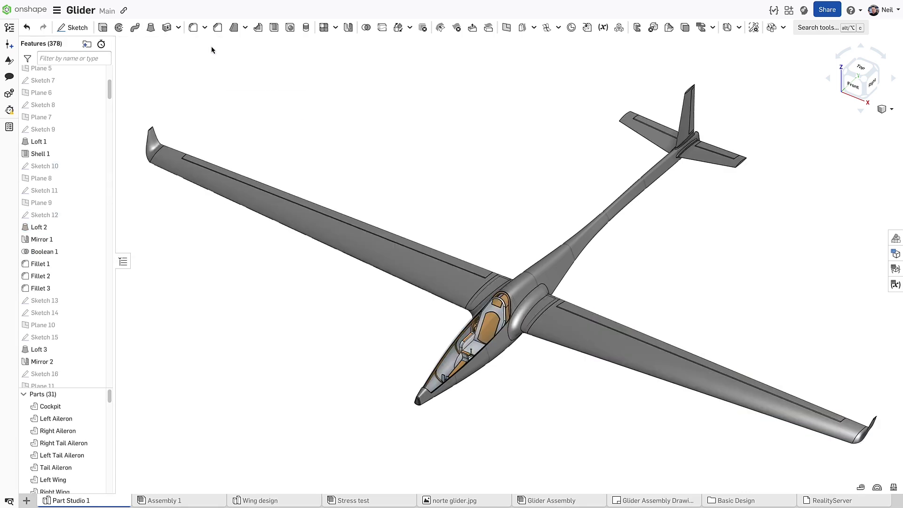
# Zoom in on the fuselage and wing and pick the Loft 2 wing face for an isoparametric curve.
pyautogui.press('w')
pyautogui.moveTo(479, 258); pyautogui.dragTo(897, 469)
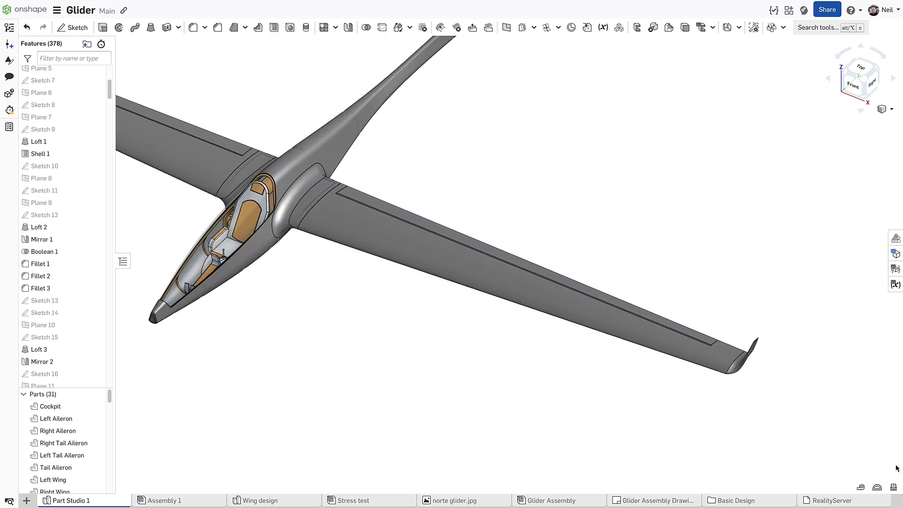
pyautogui.click(546, 32)
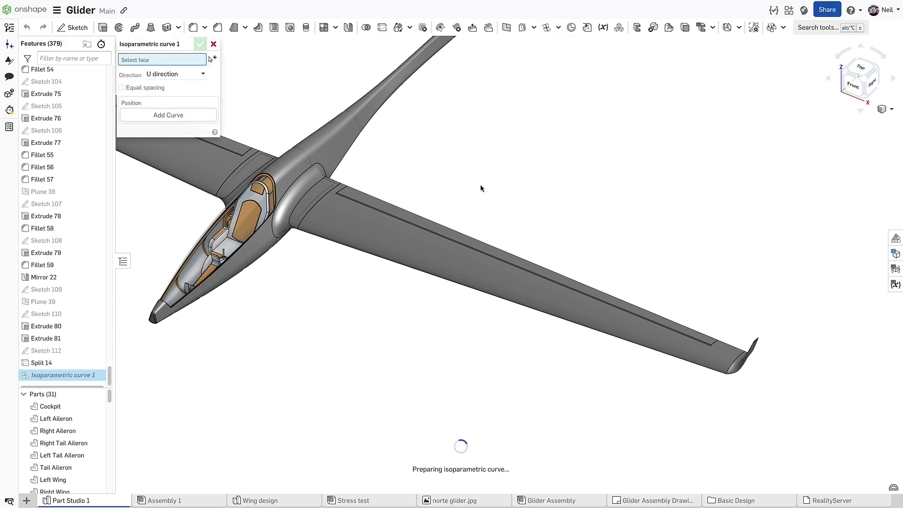
pyautogui.scroll(1, 471, 250)
pyautogui.scroll(3, 471, 251)
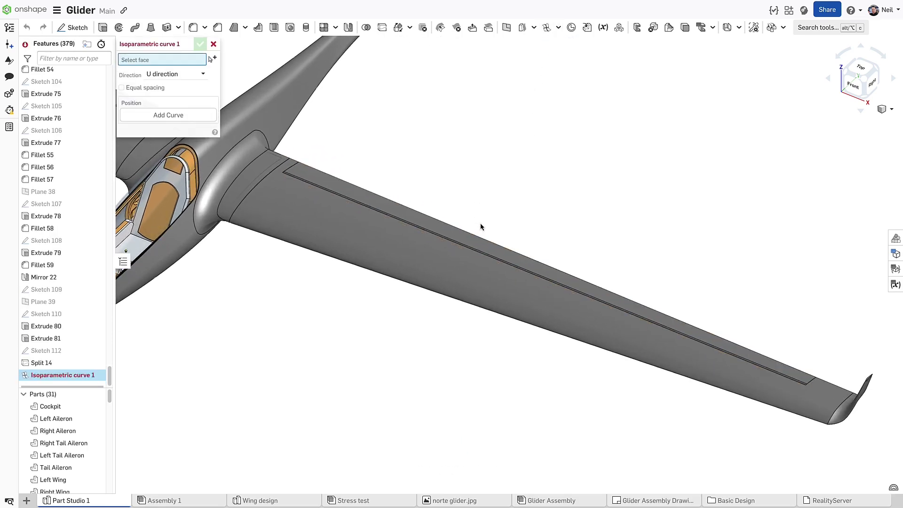
pyautogui.click(444, 257)
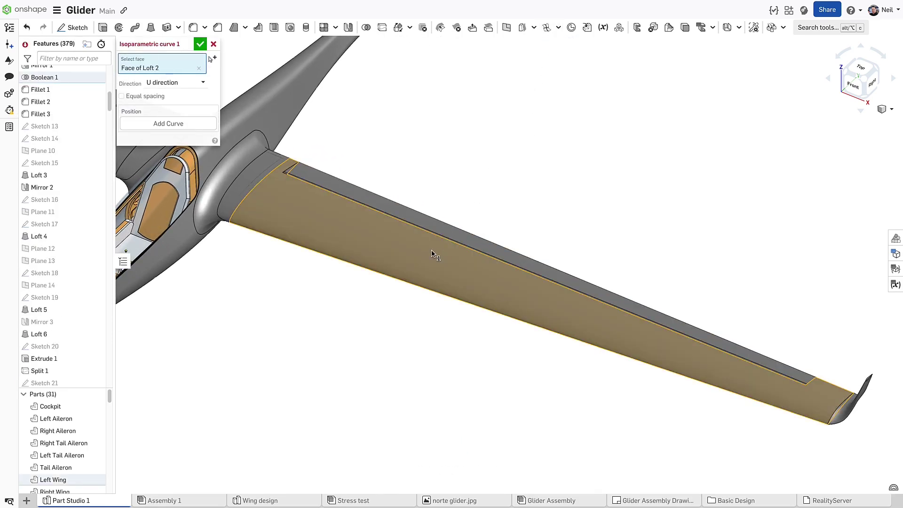
# Space five isoparametric curves evenly across the wing in the V direction.
pyautogui.click(155, 97)
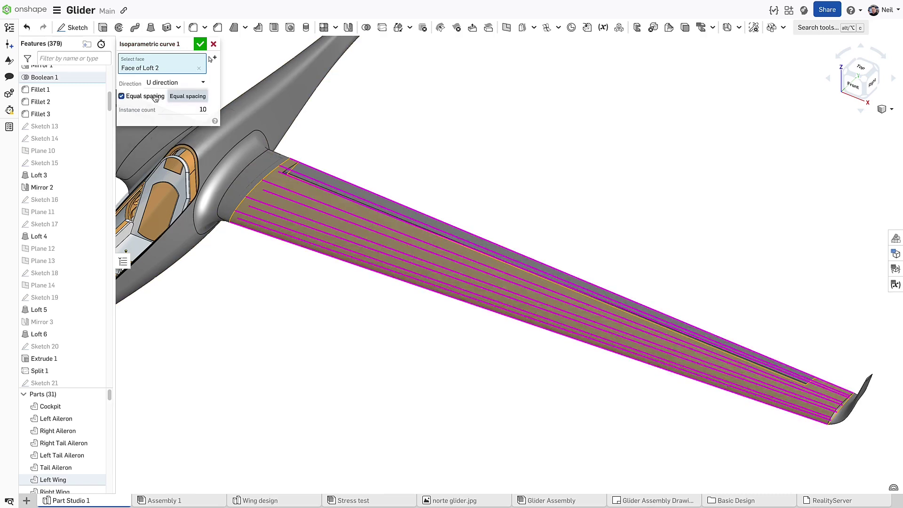
pyautogui.click(182, 109)
pyautogui.write('5')
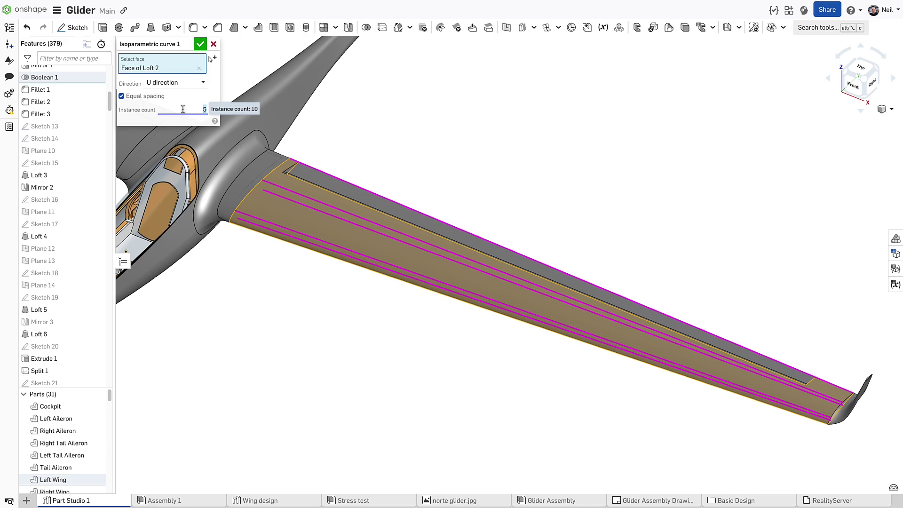
pyautogui.click(188, 88)
pyautogui.click(183, 106)
# Turn off equal spacing and add a single curve at location 0.5 mid-span.
pyautogui.click(135, 96)
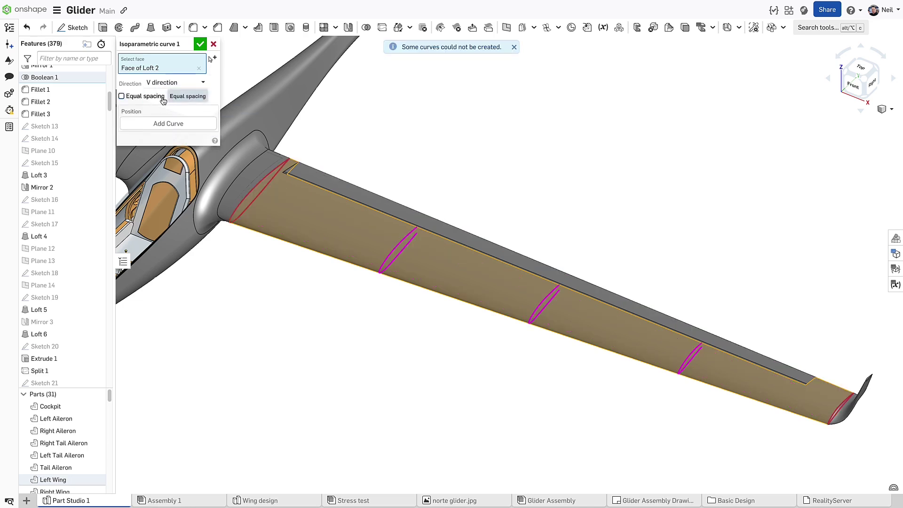
pyautogui.click(165, 124)
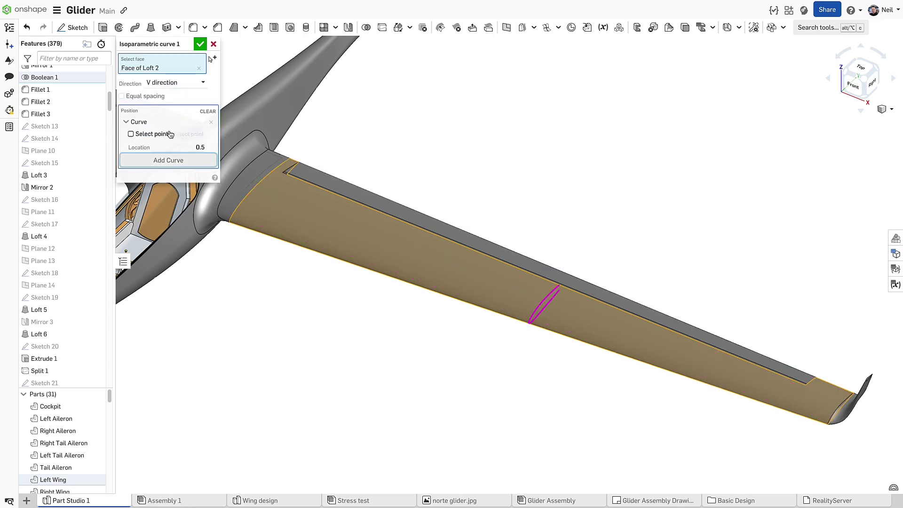
pyautogui.click(184, 145)
pyautogui.press('Down')
pyautogui.press('Down')
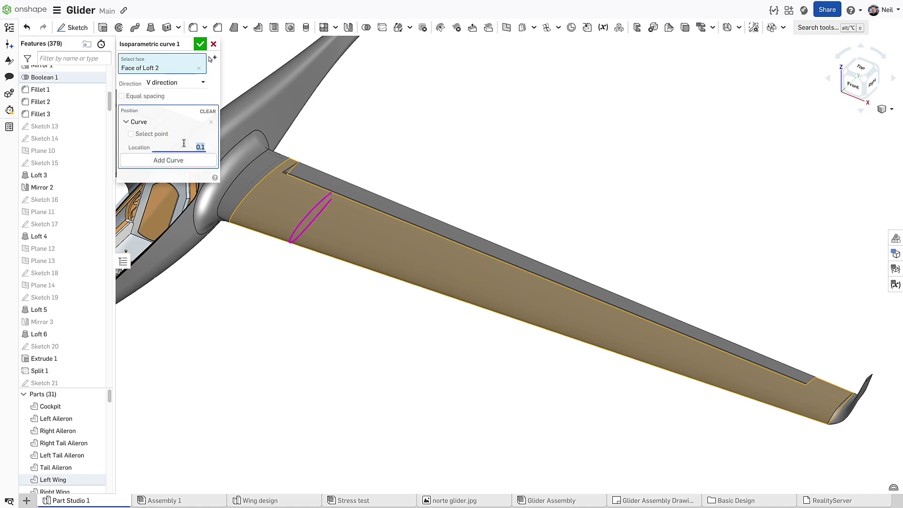
pyautogui.press('Up')
pyautogui.press('Up')
pyautogui.press('Up')
# Add two more curves passing through Split 14 vertices and confirm Isoparametric curve 1.
pyautogui.click(180, 159)
pyautogui.click(163, 173)
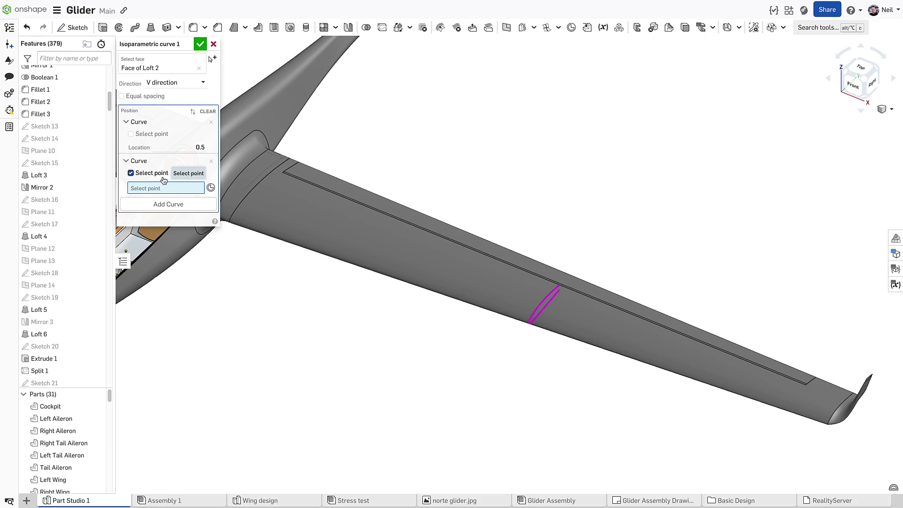
pyautogui.click(337, 195)
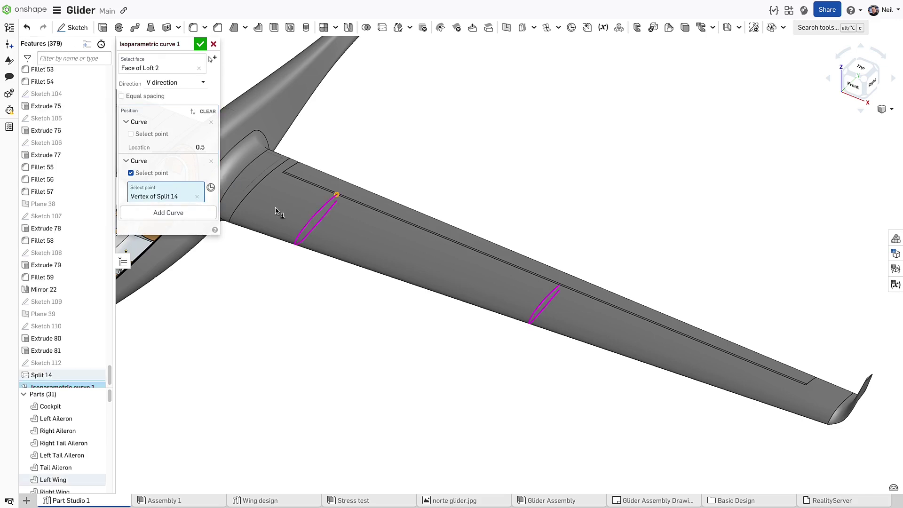
pyautogui.click(184, 213)
pyautogui.click(162, 225)
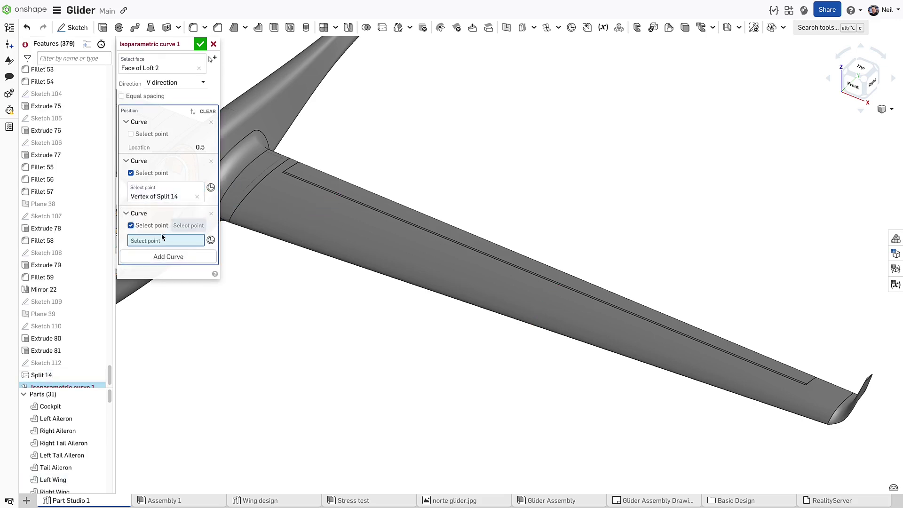
pyautogui.click(740, 359)
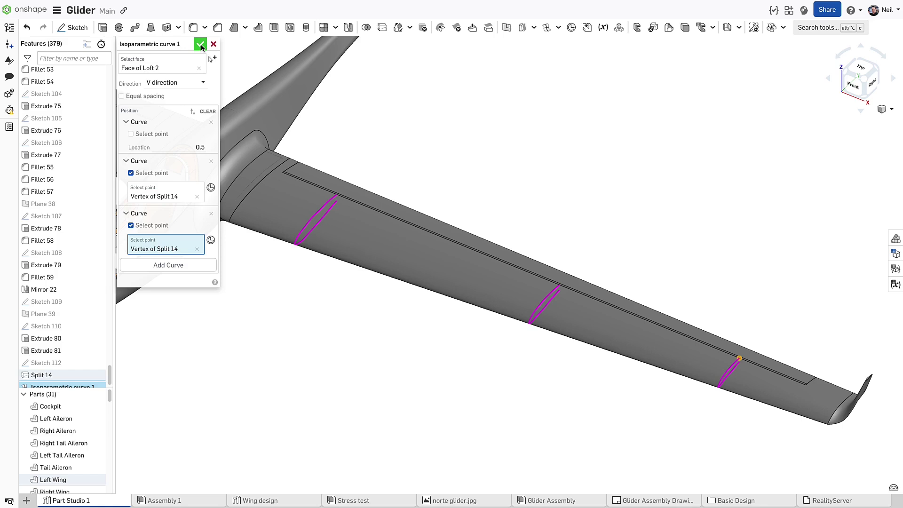
pyautogui.click(199, 44)
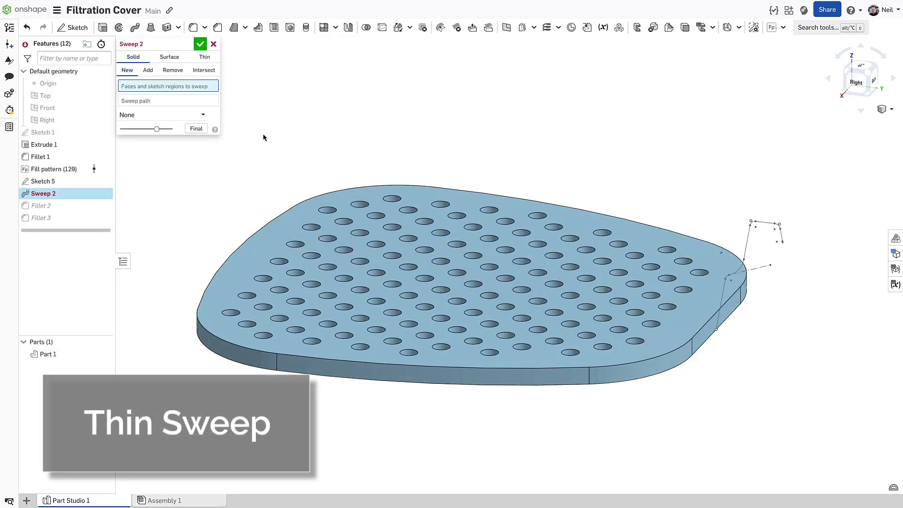
# Make Sweep 2 a Thin Add sweep of Sketch 5 along the plate's side edge, viewed from the Right.
pyautogui.click(205, 56)
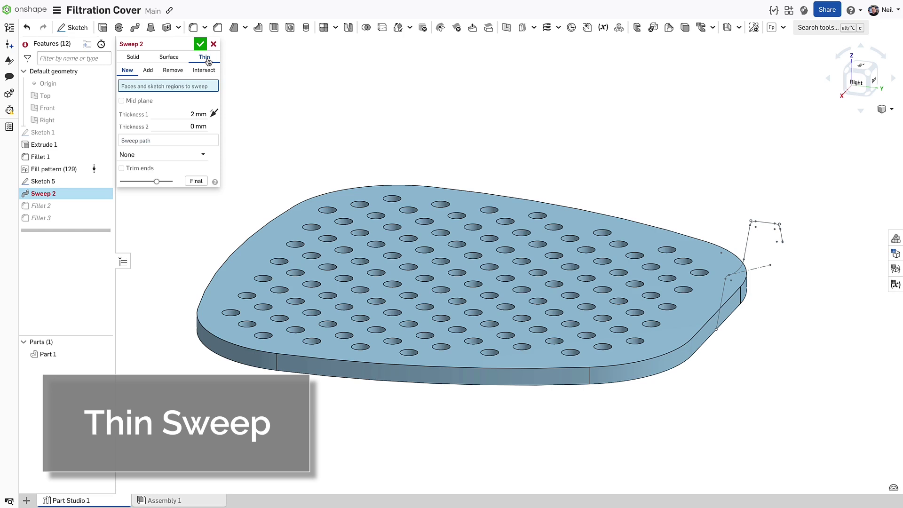
pyautogui.click(147, 70)
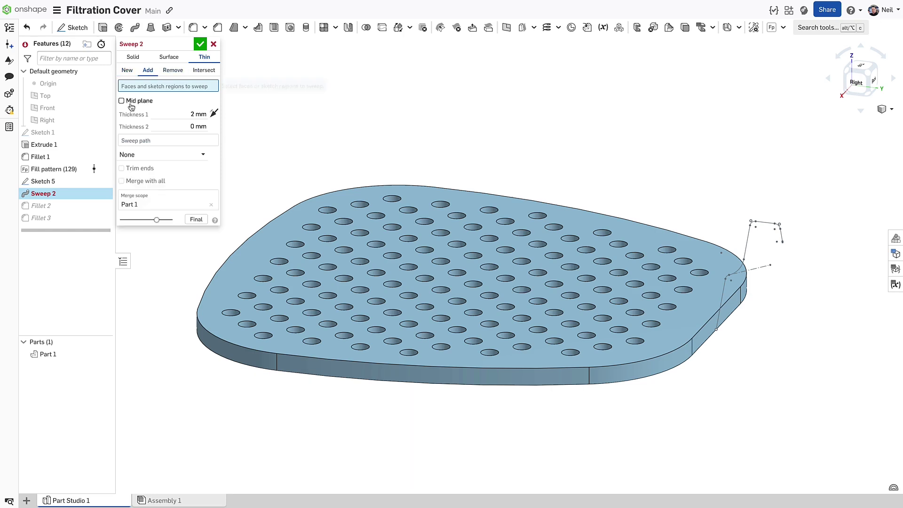
pyautogui.click(71, 181)
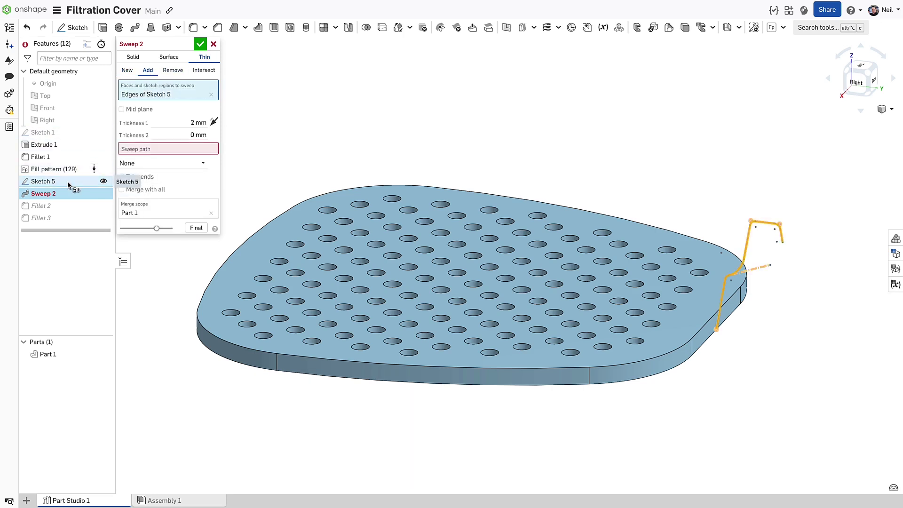
pyautogui.click(146, 151)
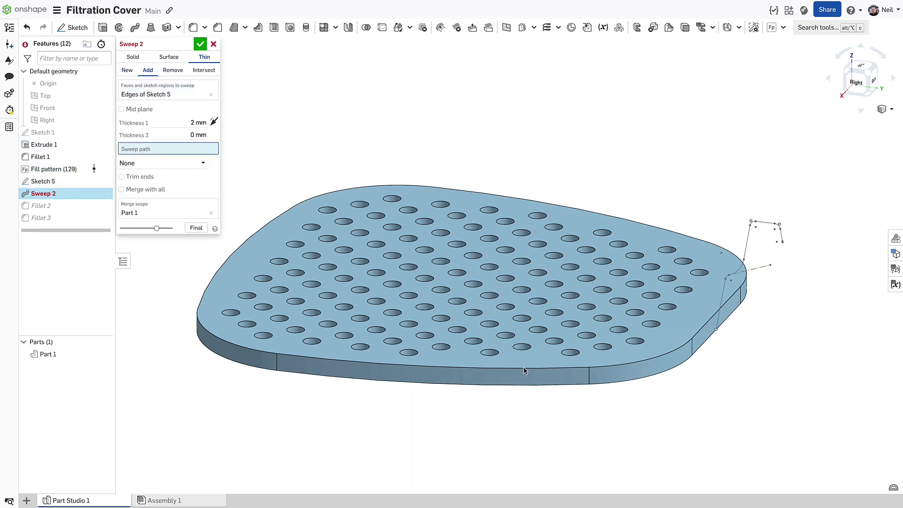
pyautogui.click(703, 348)
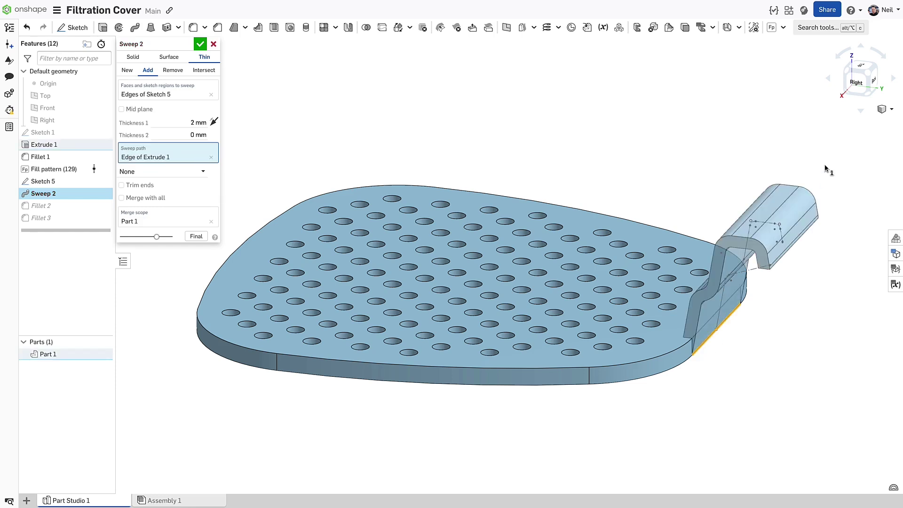
pyautogui.click(856, 80)
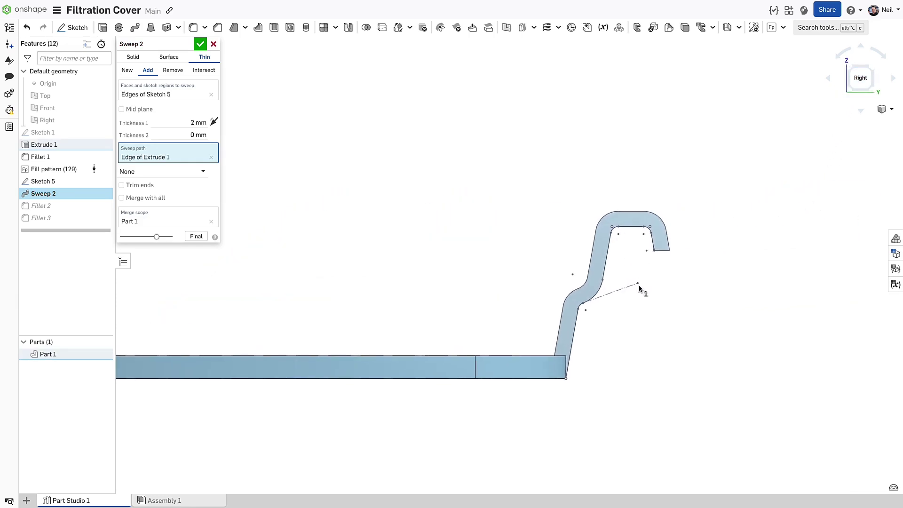
# Toggle the thin wall to midplane and back to one-sided, entering 0 for the second thickness.
pyautogui.scroll(3, 639, 289)
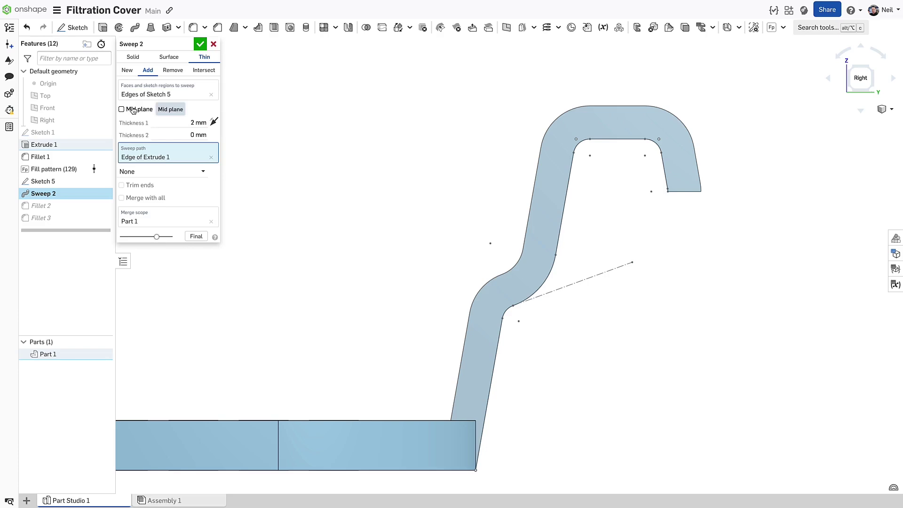
pyautogui.click(133, 110)
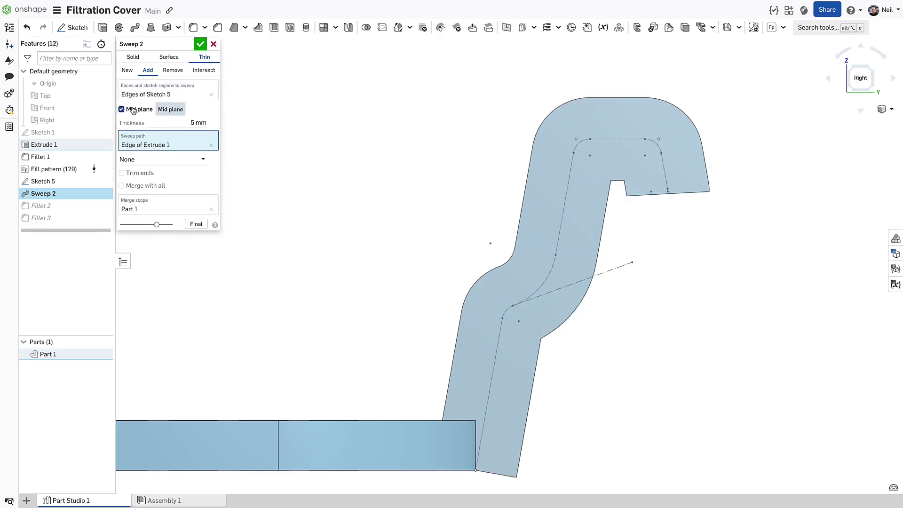
pyautogui.click(133, 110)
pyautogui.click(182, 133)
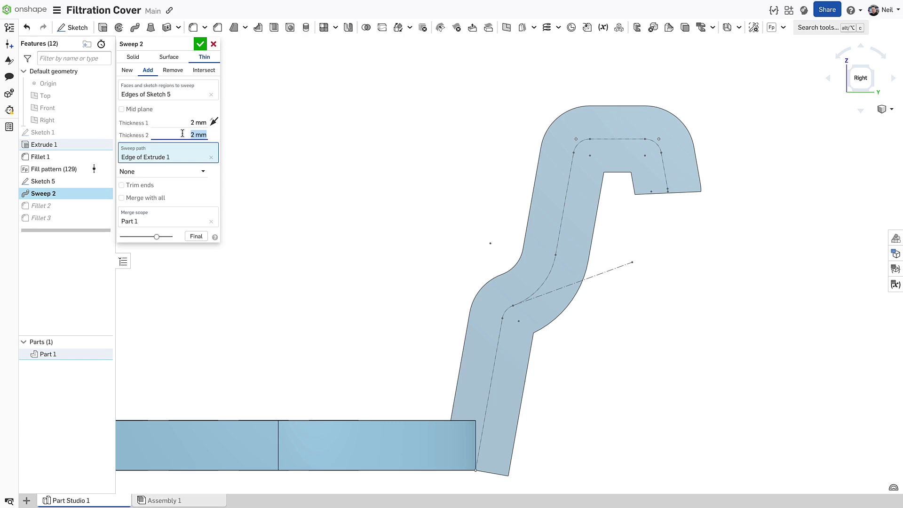
pyautogui.write('0')
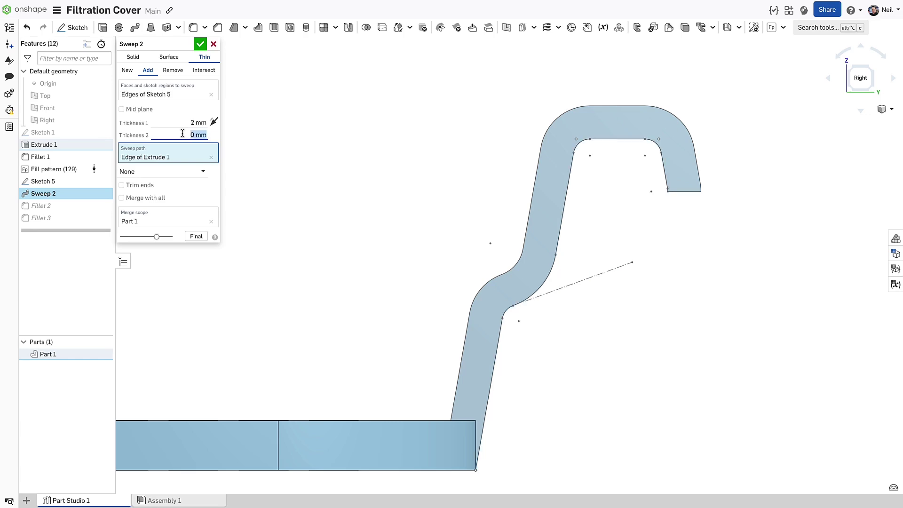
# In isometric view, use all tangent-connected rim edges from the plate's lower edge as the sweep path.
pyautogui.scroll(-5, 470, 214)
pyautogui.hotkey('shift', '7')
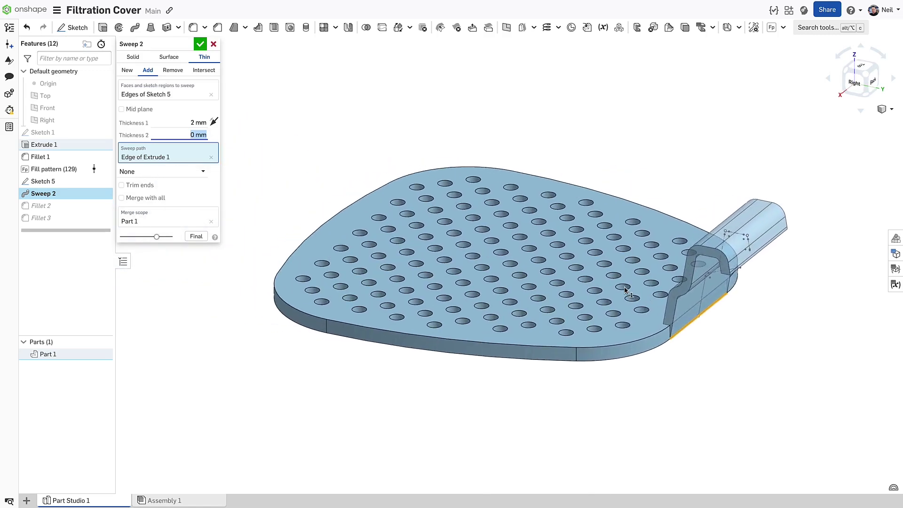
pyautogui.rightClick(634, 357)
pyautogui.moveTo(685, 425)
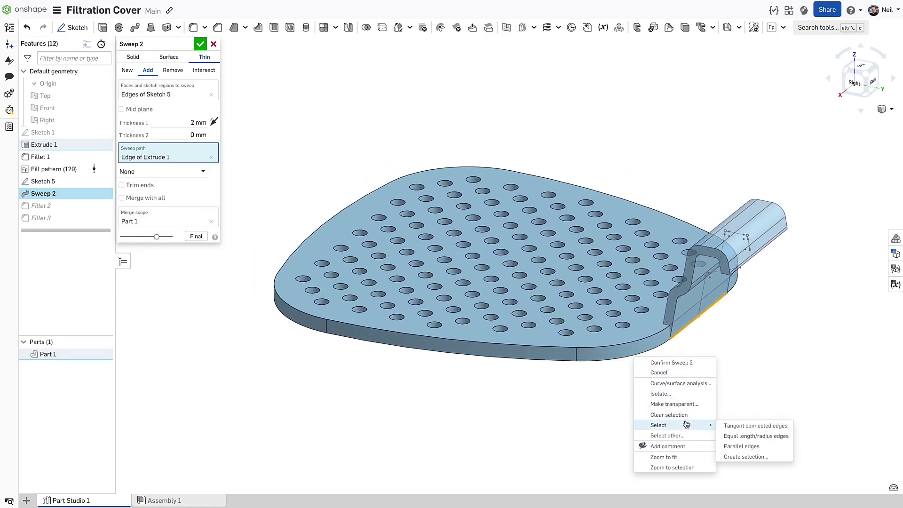
pyautogui.click(738, 425)
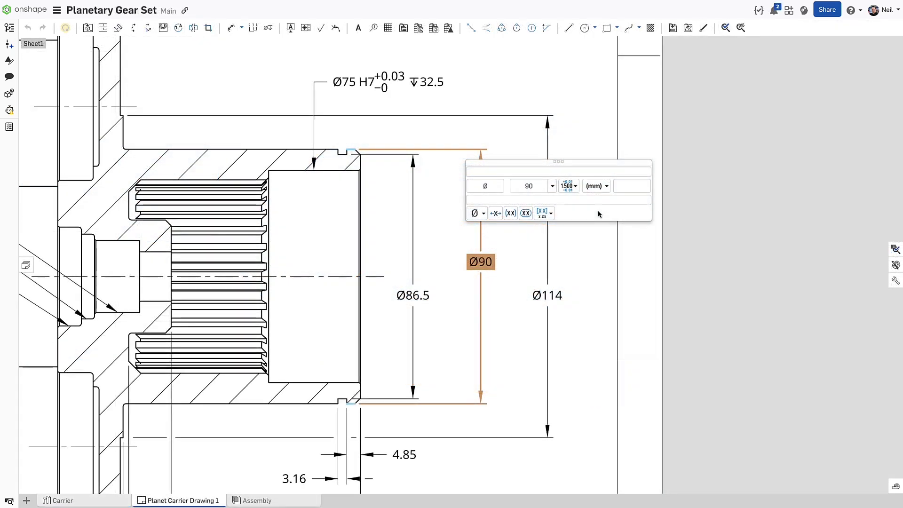
# Give the Ø90 dimension a transition fit with tolerance, H7/n6, stacked diagonally.
pyautogui.click(577, 189)
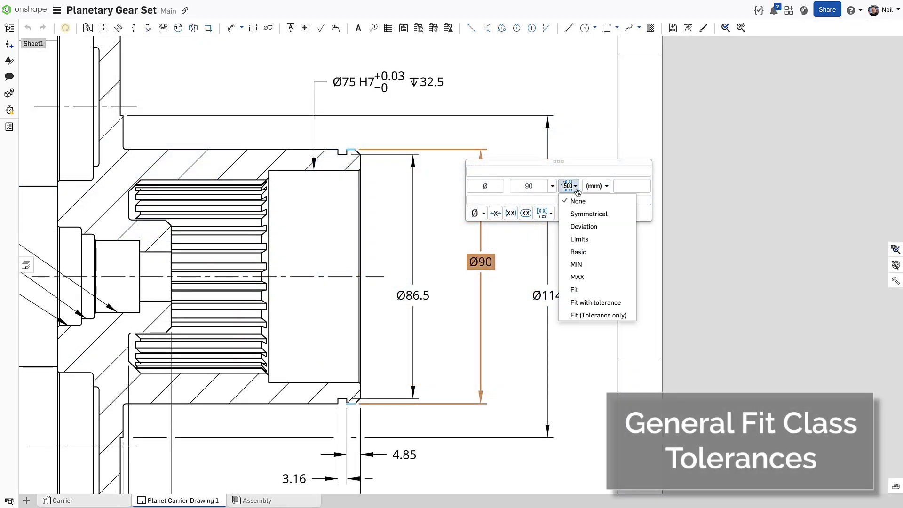
pyautogui.click(600, 303)
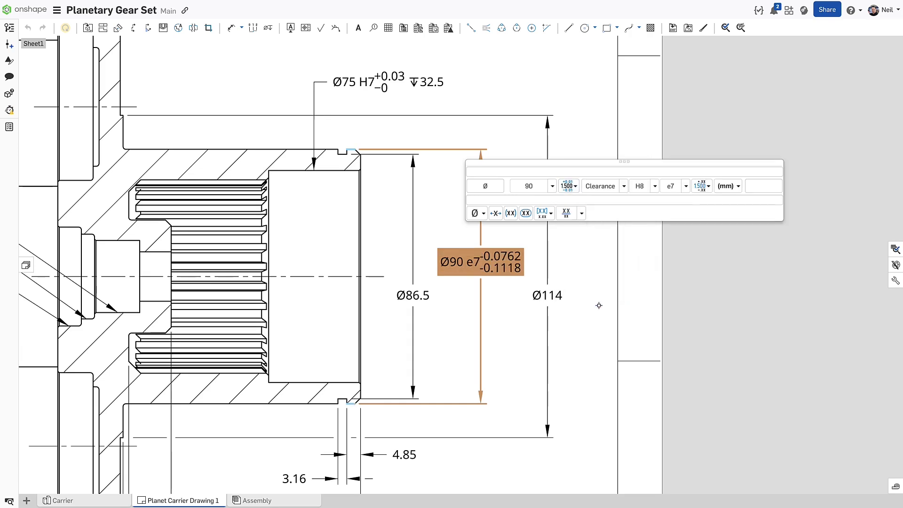
pyautogui.click(624, 186)
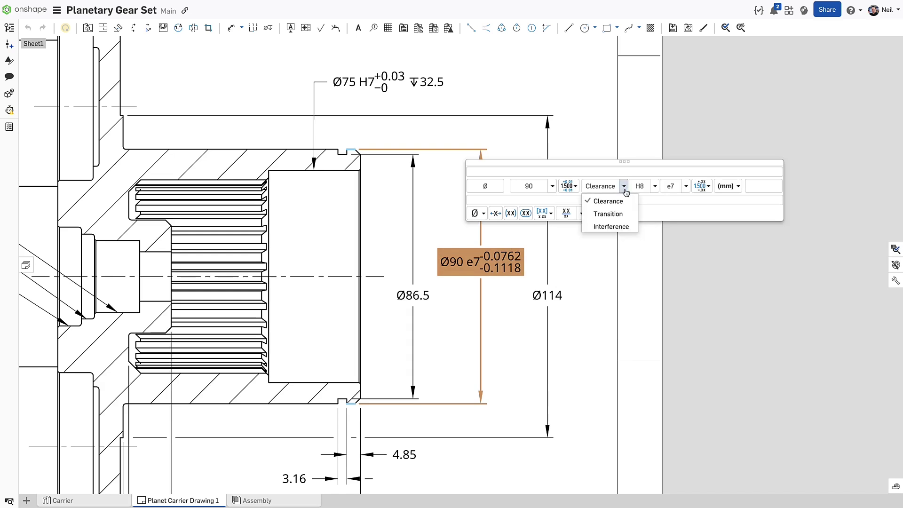
pyautogui.click(620, 215)
pyautogui.click(655, 187)
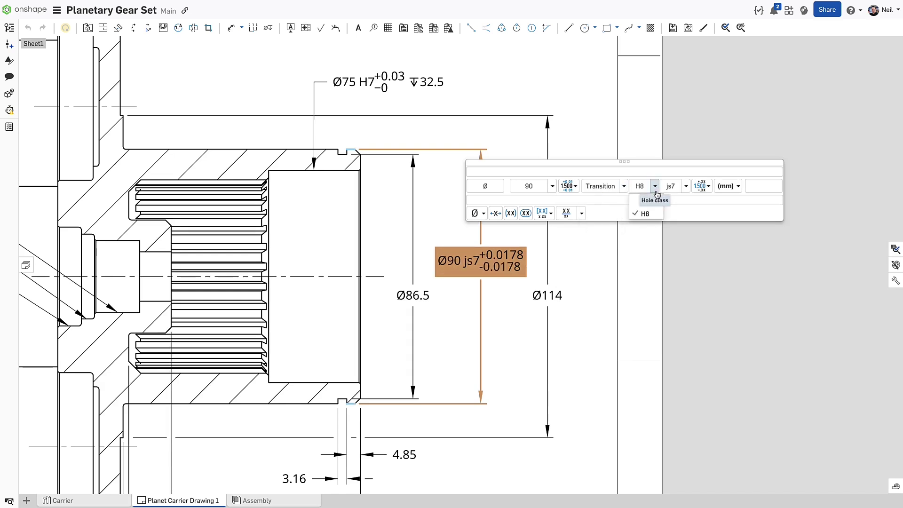
pyautogui.click(650, 200)
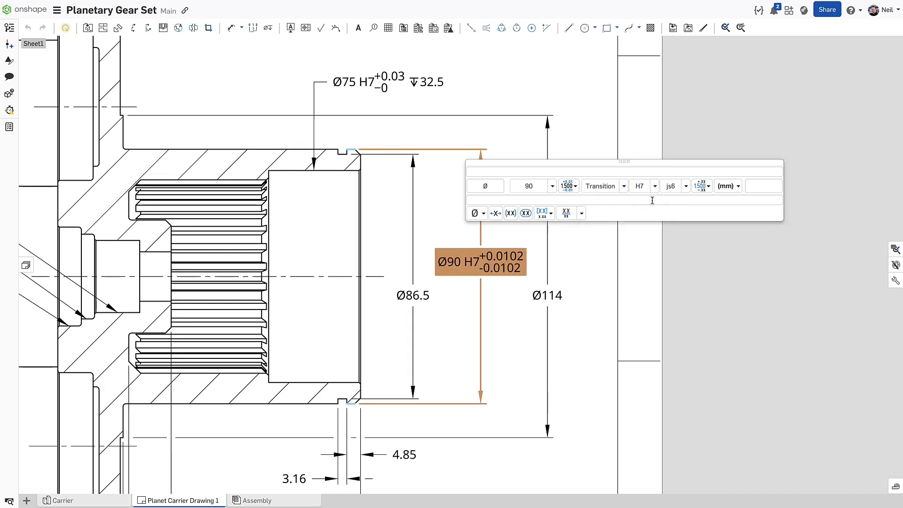
pyautogui.click(686, 187)
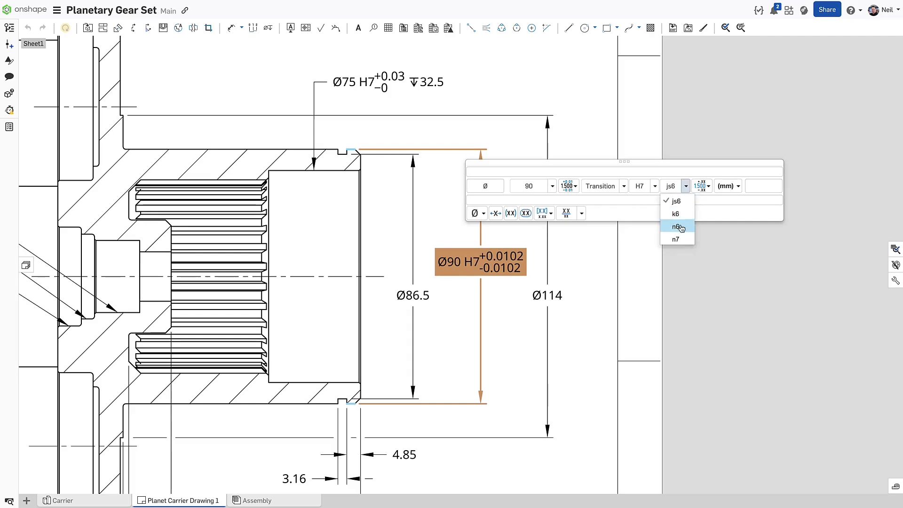
pyautogui.click(681, 229)
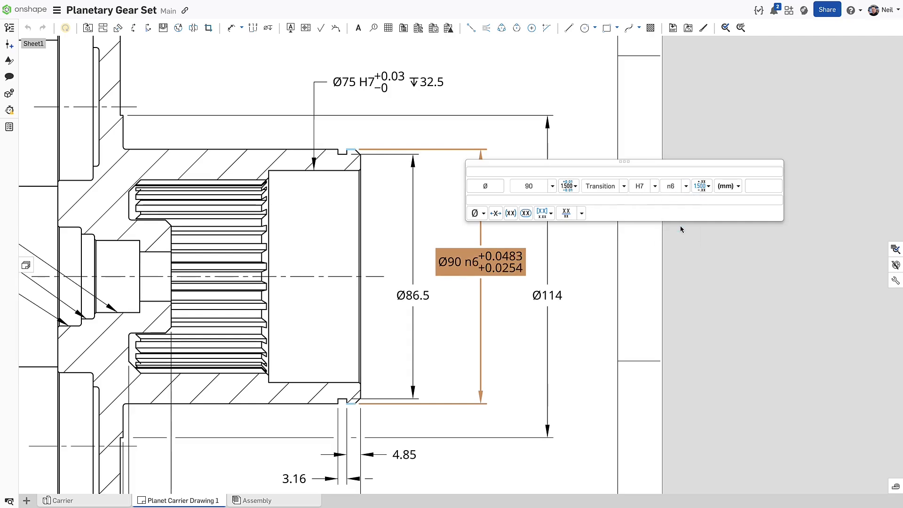
pyautogui.click(566, 212)
pyautogui.click(582, 215)
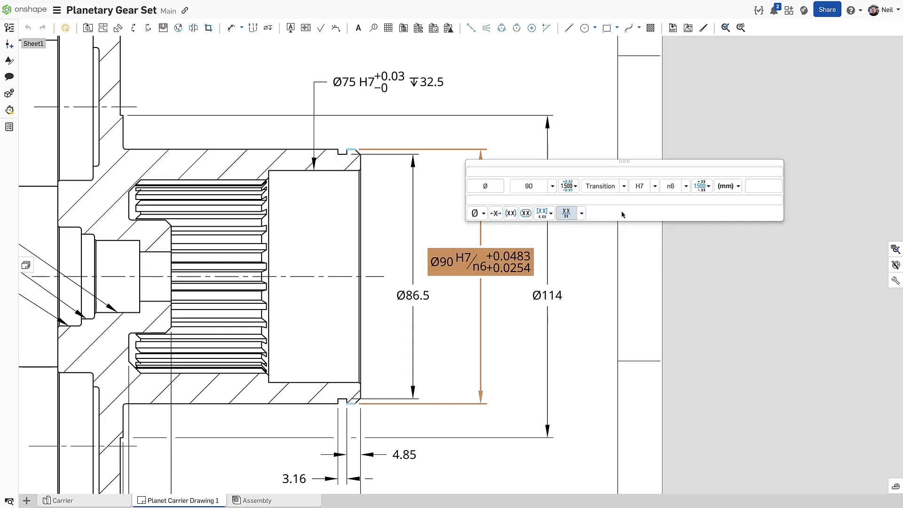
# Change the fit classes to hole H8 and shaft k7 and finish editing the dimension.
pyautogui.click(654, 186)
pyautogui.click(646, 213)
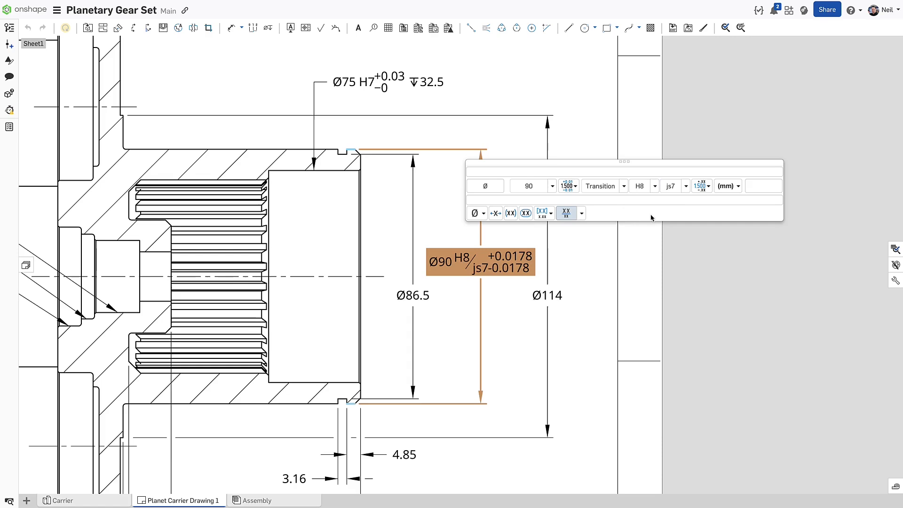
pyautogui.click(685, 186)
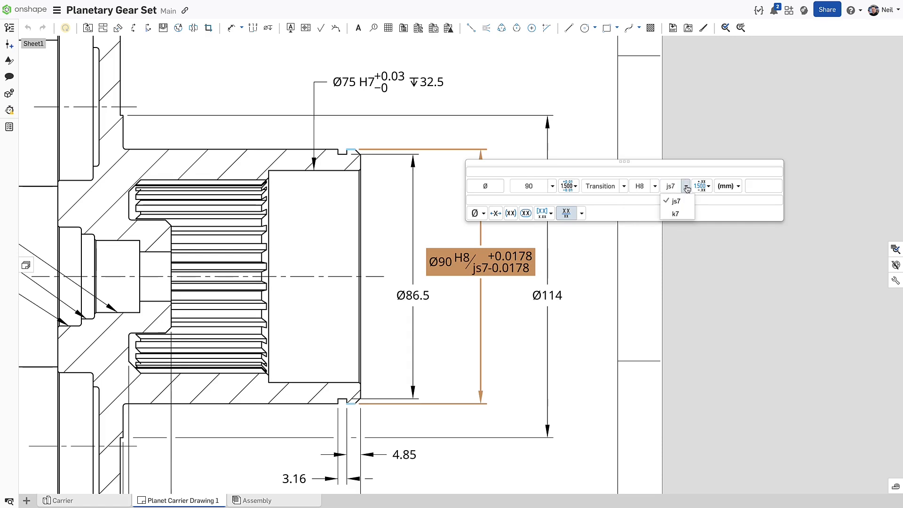
pyautogui.click(681, 217)
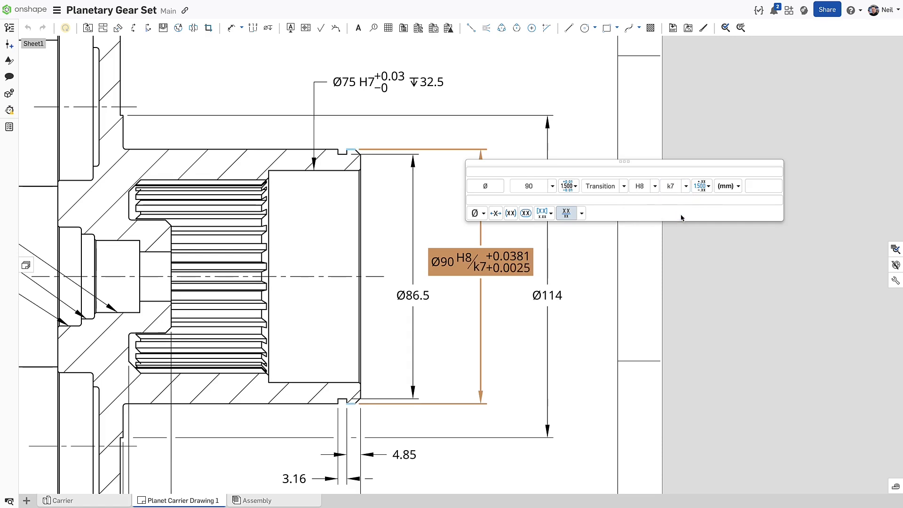
pyautogui.click(598, 261)
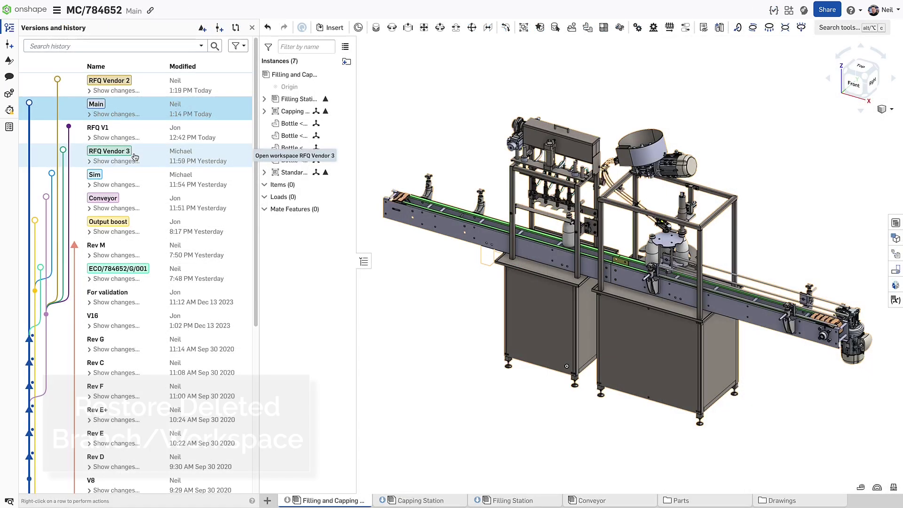
# Delete the RFQ Vendor 2 workspace, then restore it and dismiss the notification.
pyautogui.rightClick(152, 92)
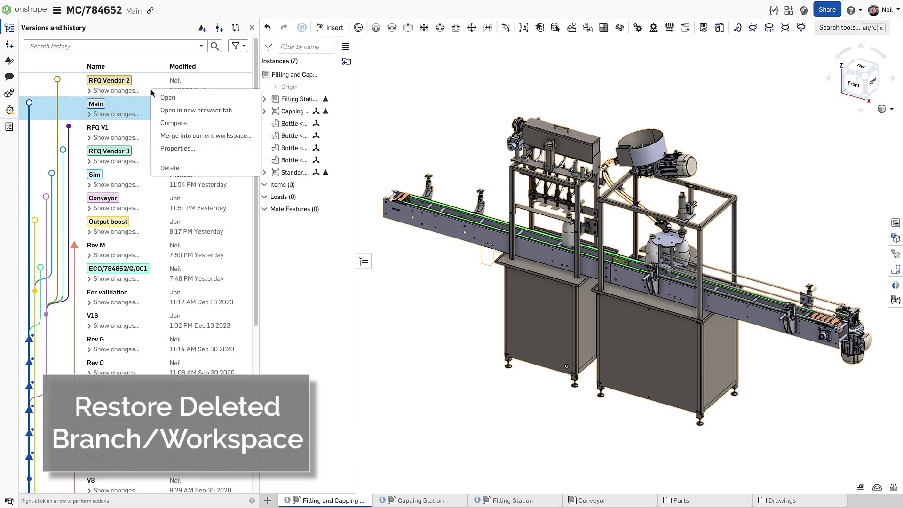
pyautogui.click(187, 169)
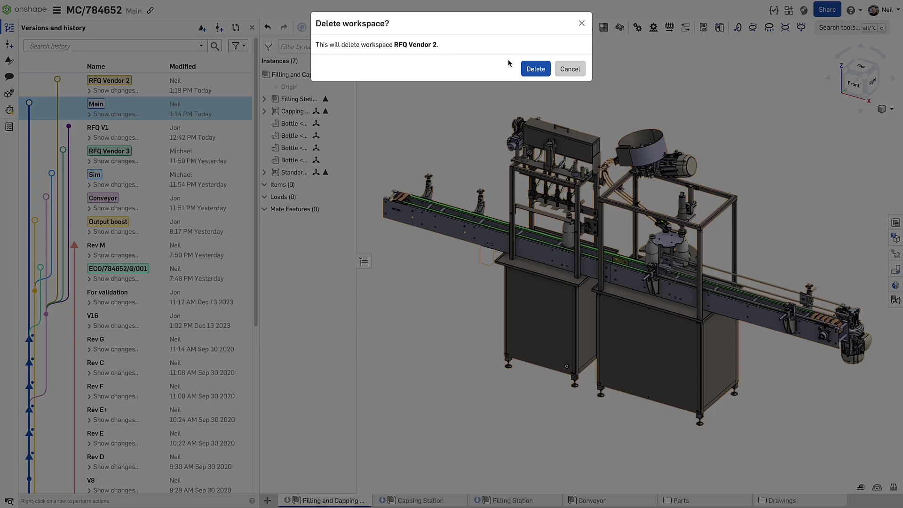
pyautogui.click(526, 73)
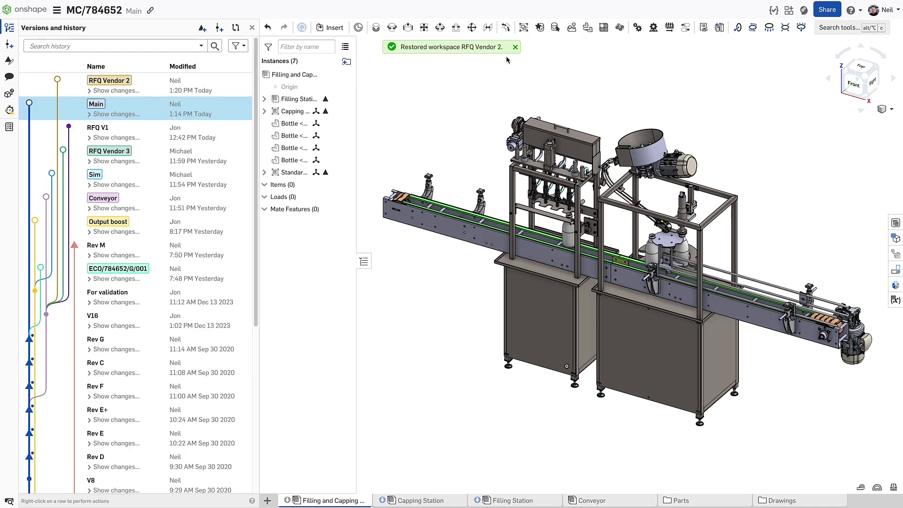
pyautogui.click(515, 48)
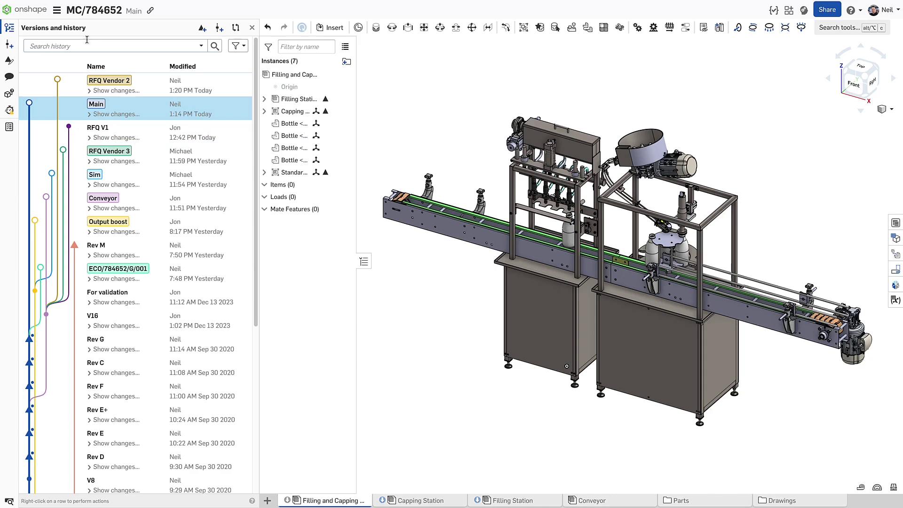
# Restore the deleted ECO/826356 and RFQ Vendor 1 workspaces from the document menu.
pyautogui.click(58, 11)
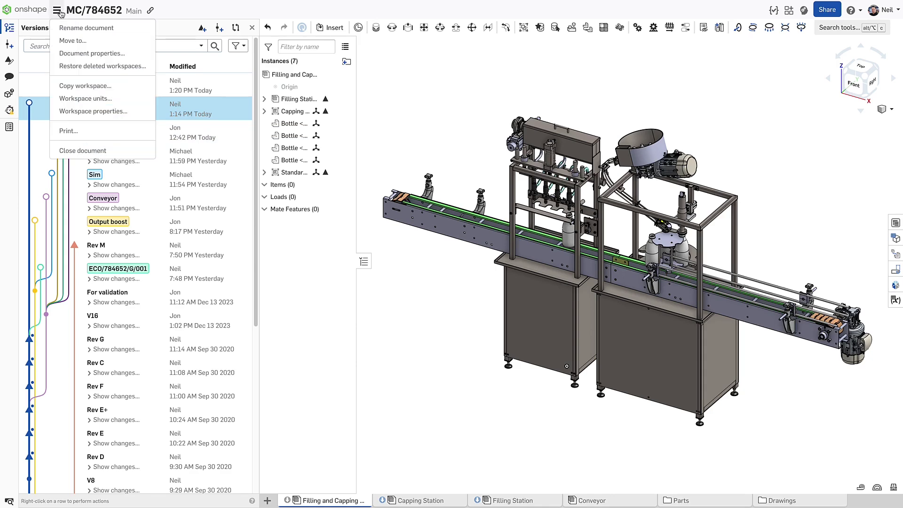
pyautogui.click(103, 65)
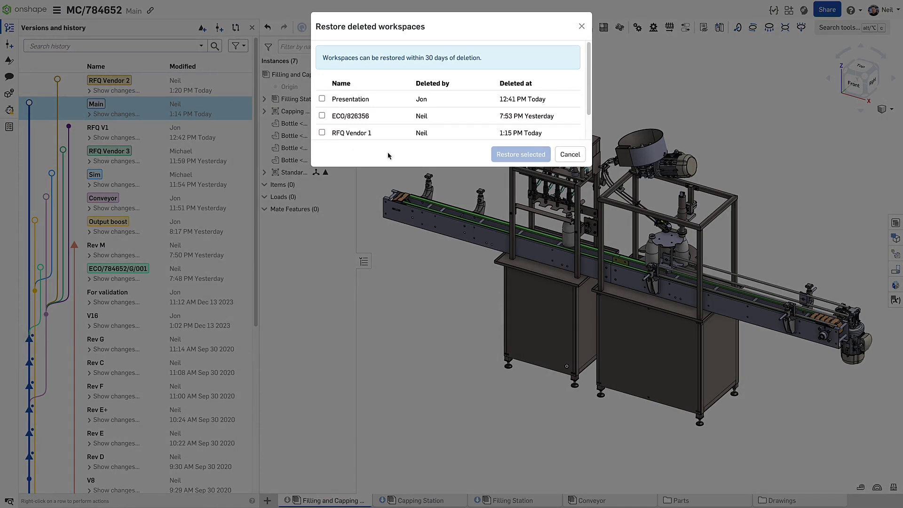
pyautogui.click(321, 116)
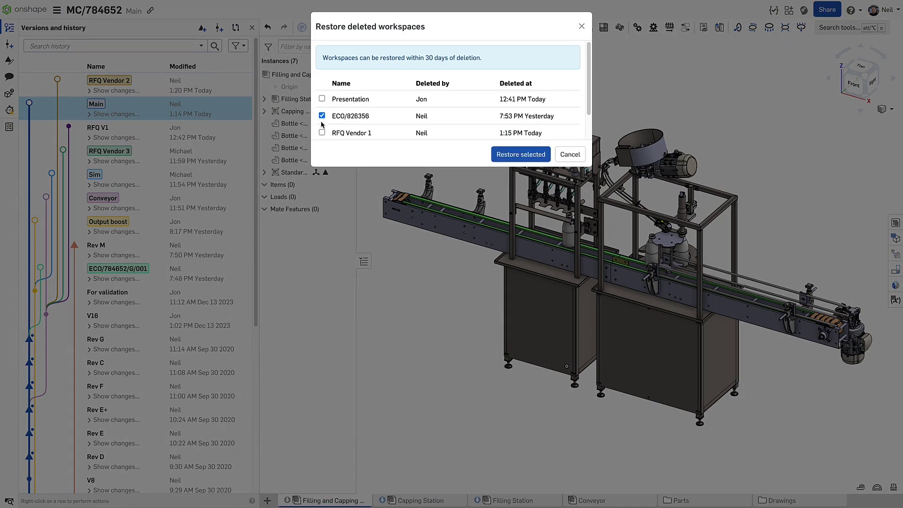
pyautogui.click(322, 133)
pyautogui.scroll(-1, 434, 121)
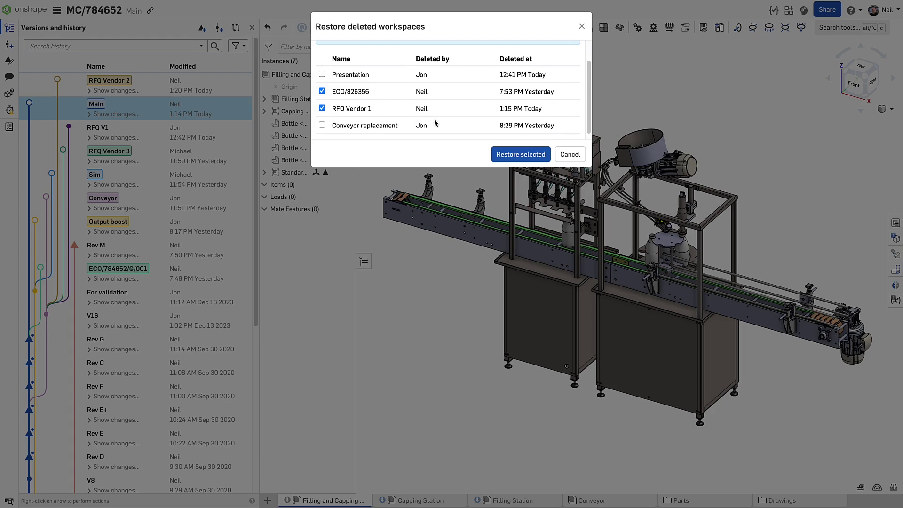
pyautogui.click(494, 154)
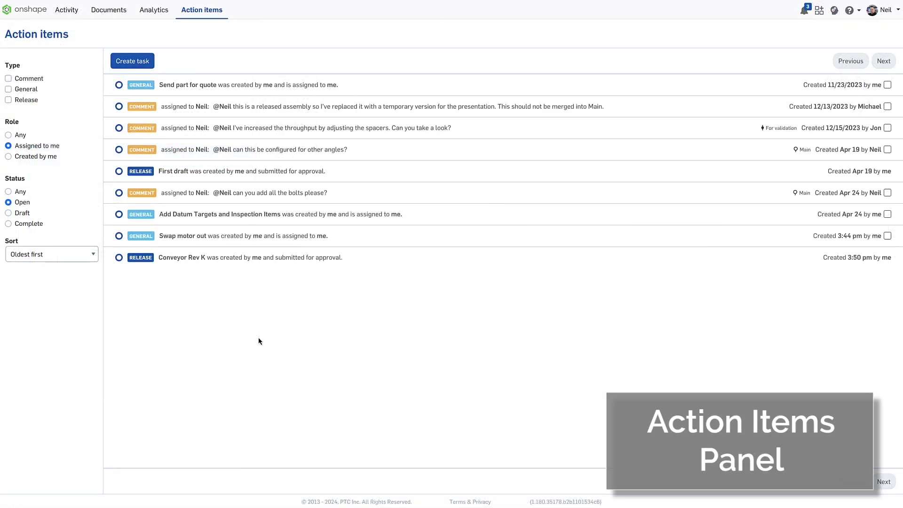
pyautogui.click(252, 260)
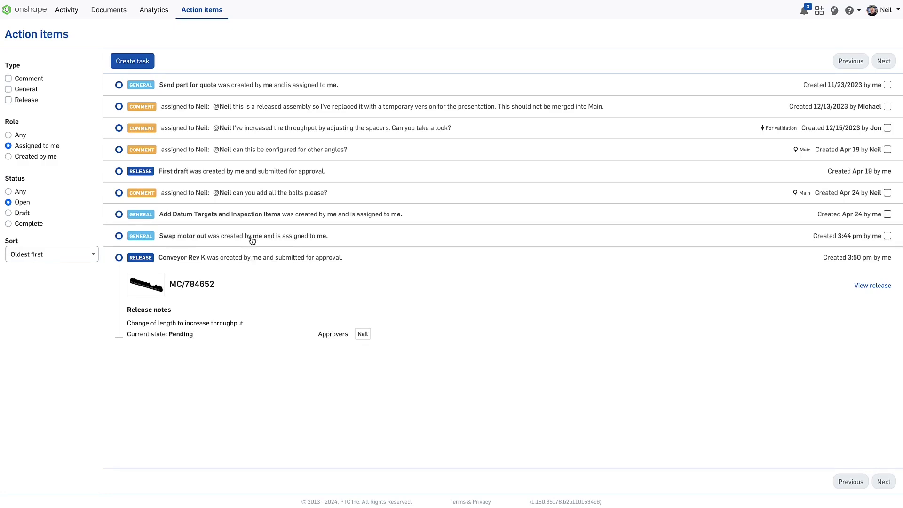
pyautogui.click(252, 238)
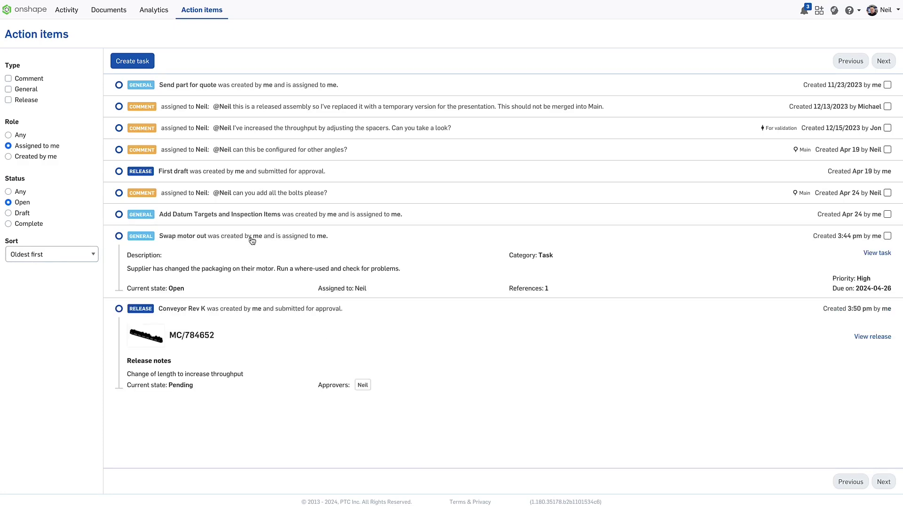
pyautogui.click(253, 218)
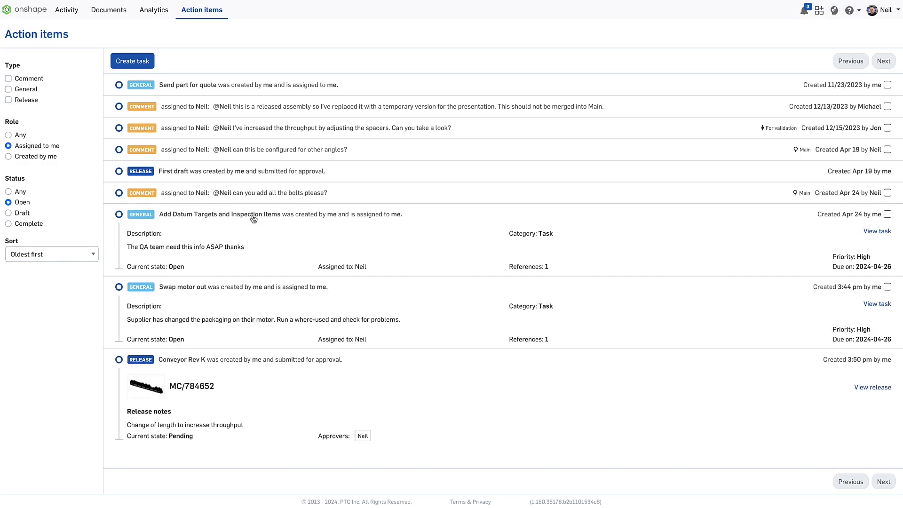
pyautogui.click(253, 218)
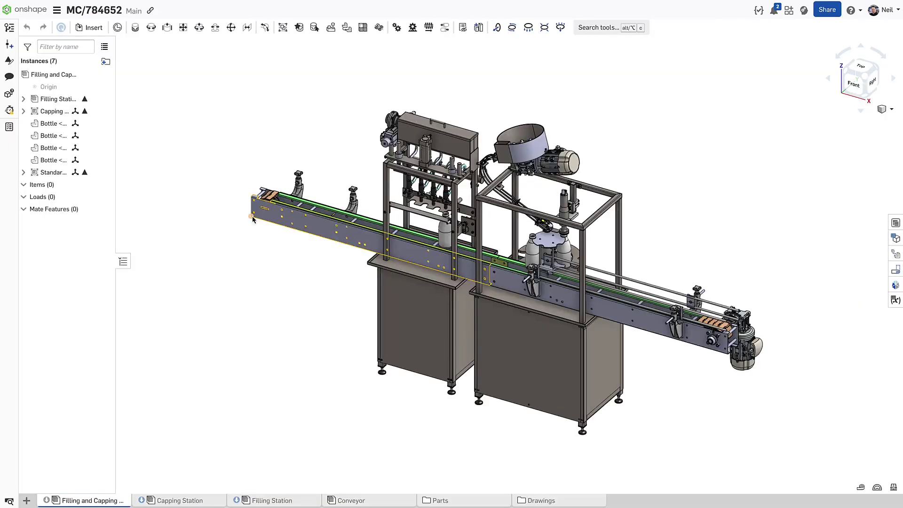
# Open the Action items panel and check the Type, Role and Status filter choices.
pyautogui.click(8, 127)
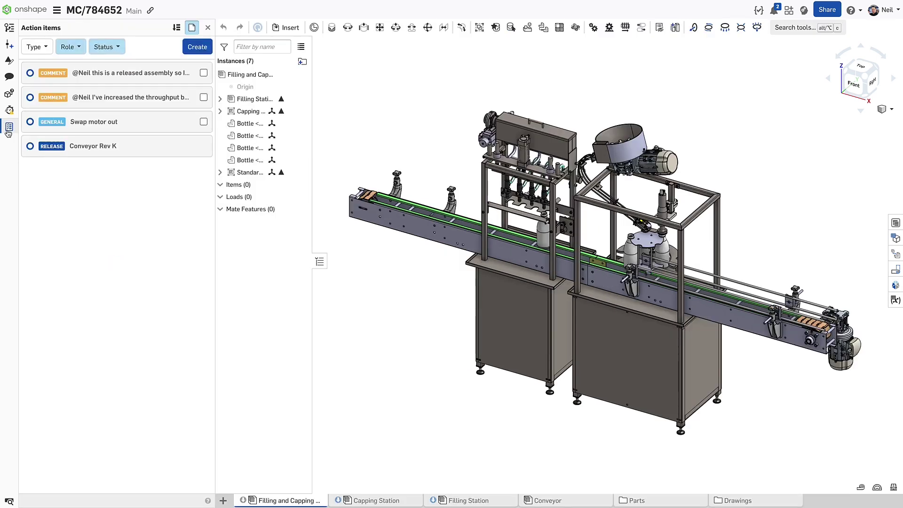
pyautogui.click(48, 48)
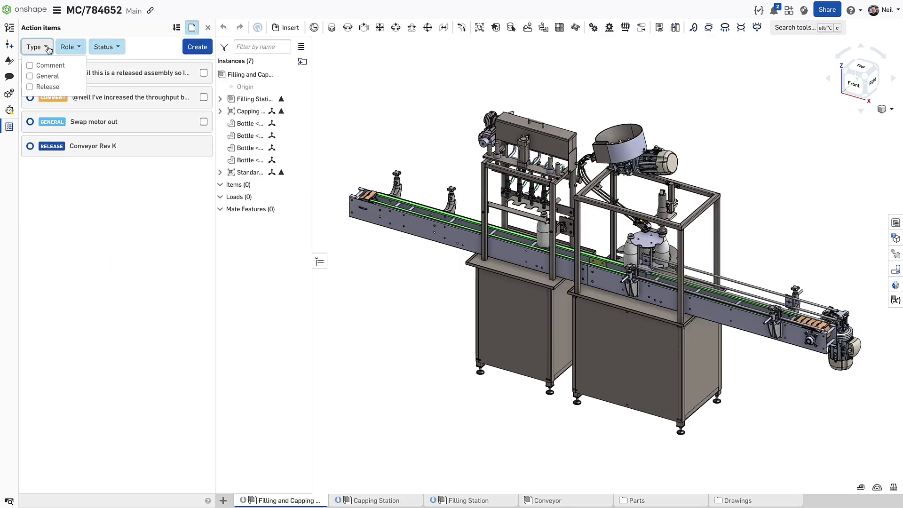
pyautogui.click(78, 48)
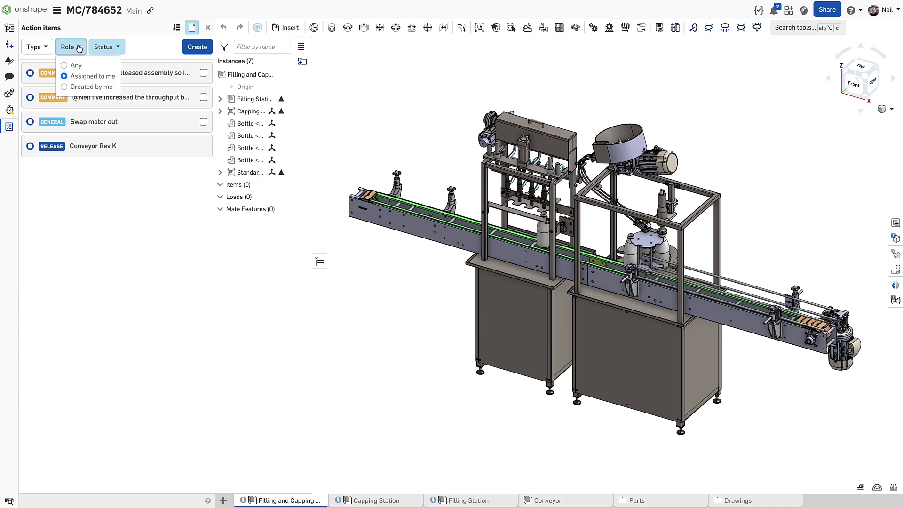
pyautogui.click(118, 48)
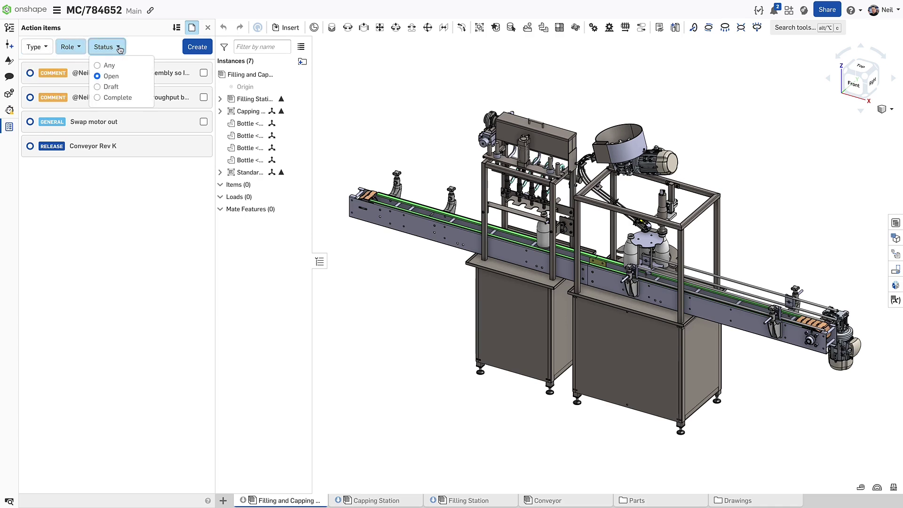
pyautogui.click(119, 49)
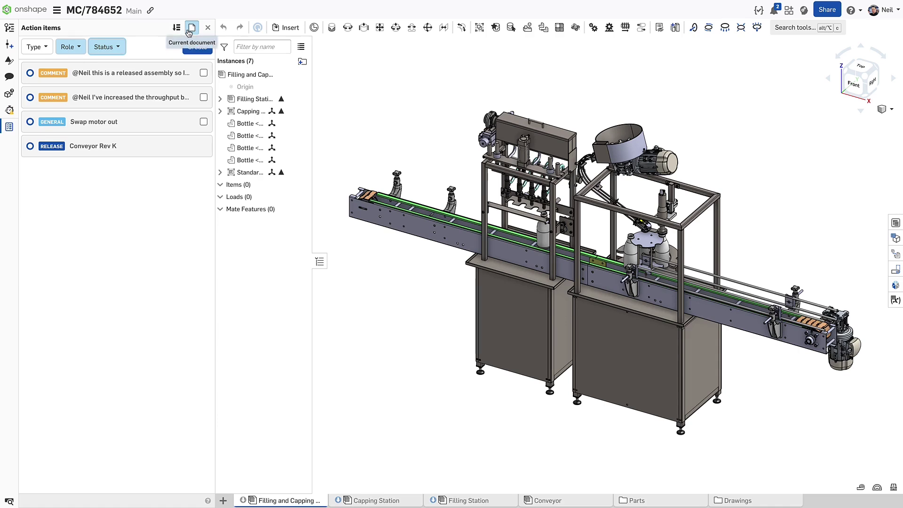
# Expand Conveyor Rev K and Swap motor out, show items from all documents, and start a new task.
pyautogui.click(98, 147)
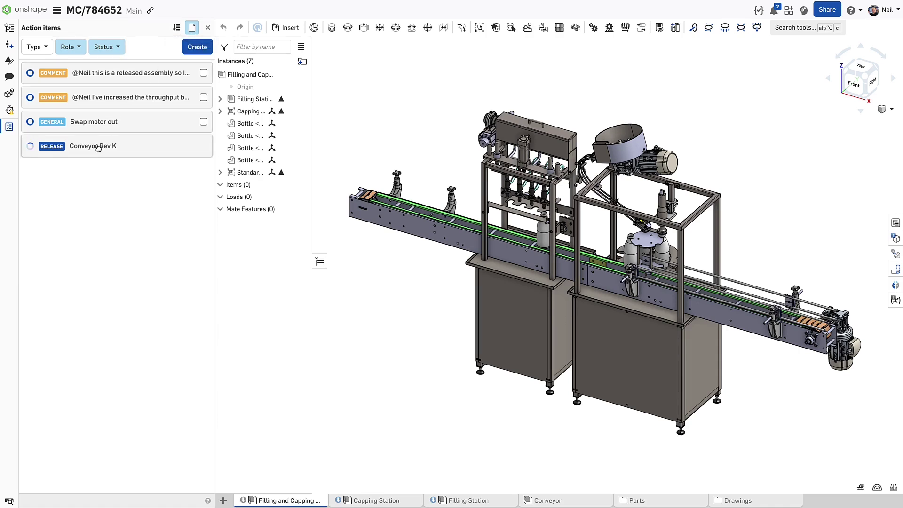
pyautogui.click(101, 127)
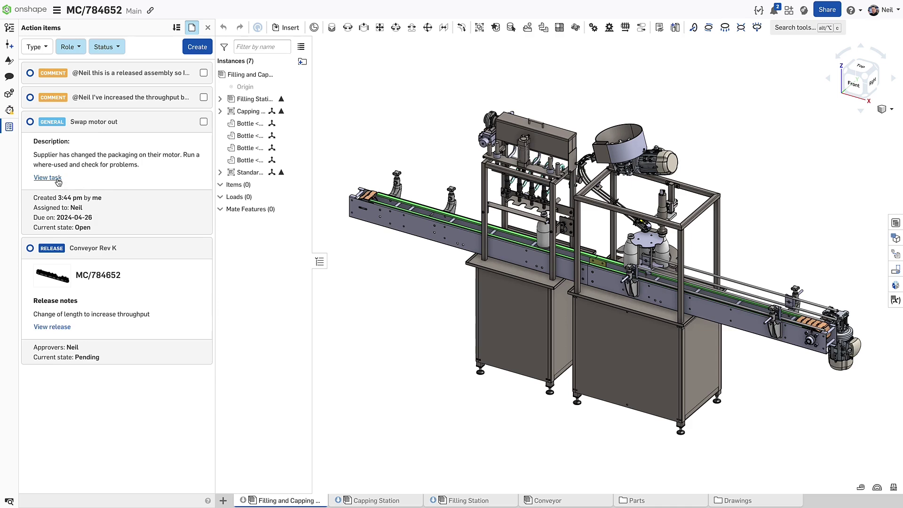
pyautogui.click(192, 28)
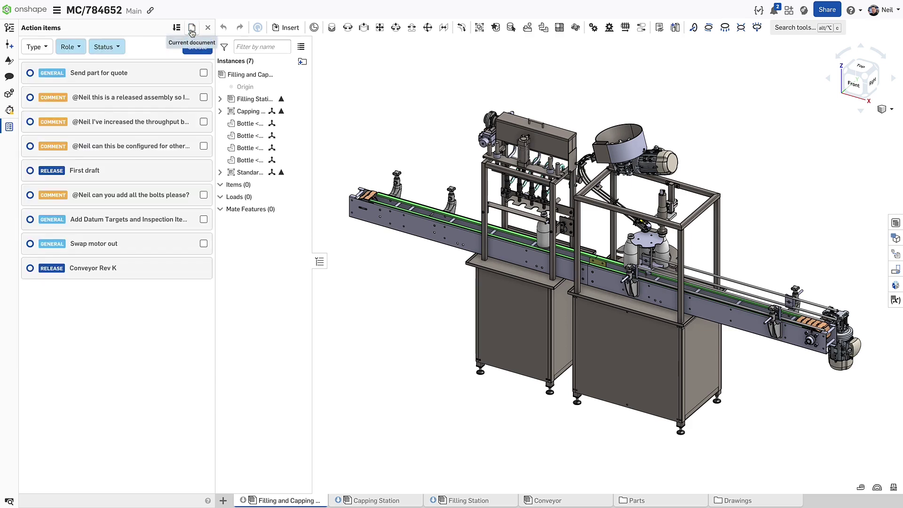
pyautogui.click(121, 196)
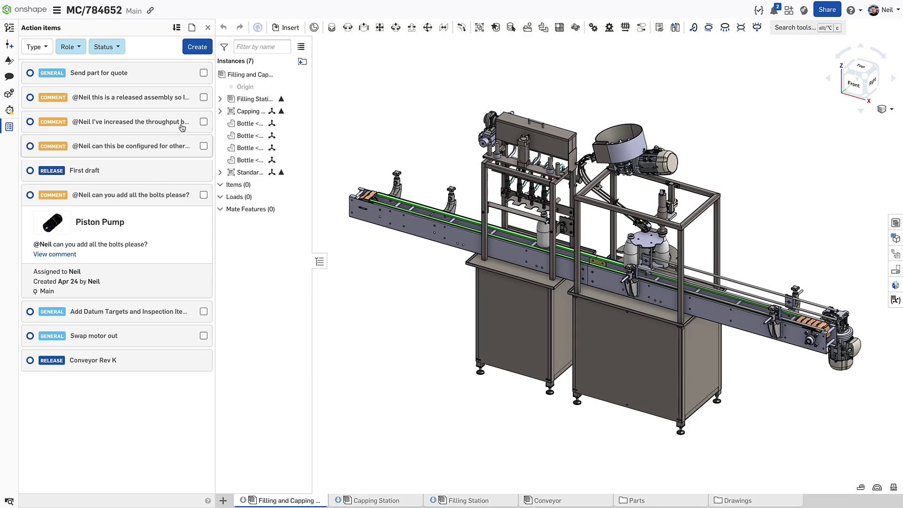
pyautogui.click(195, 49)
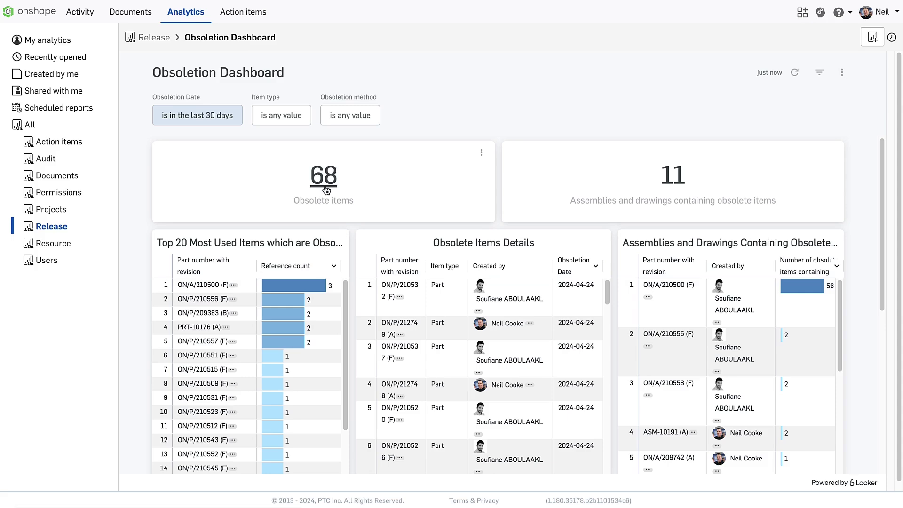
# Inspect the where-used breakdowns for the 11-assemblies tile and the top Reference count item.
pyautogui.click(666, 187)
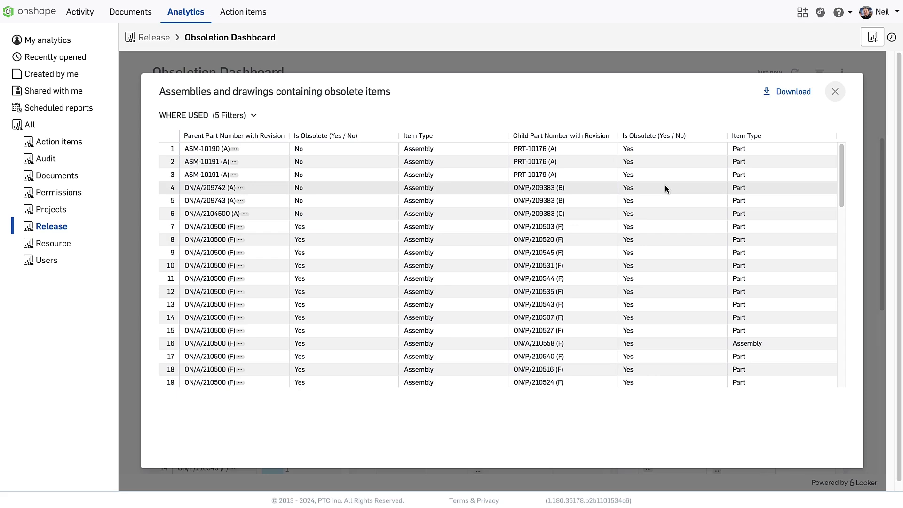
pyautogui.press('Escape')
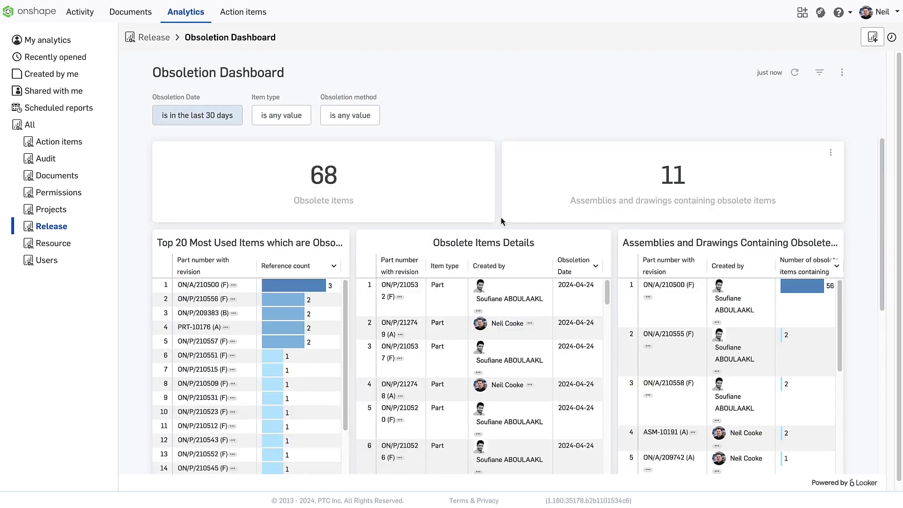
pyautogui.click(288, 286)
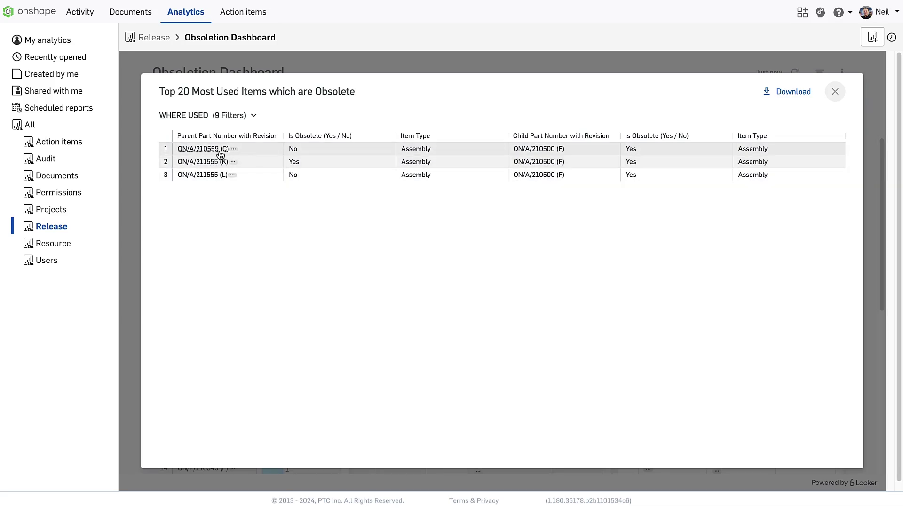
pyautogui.press('Escape')
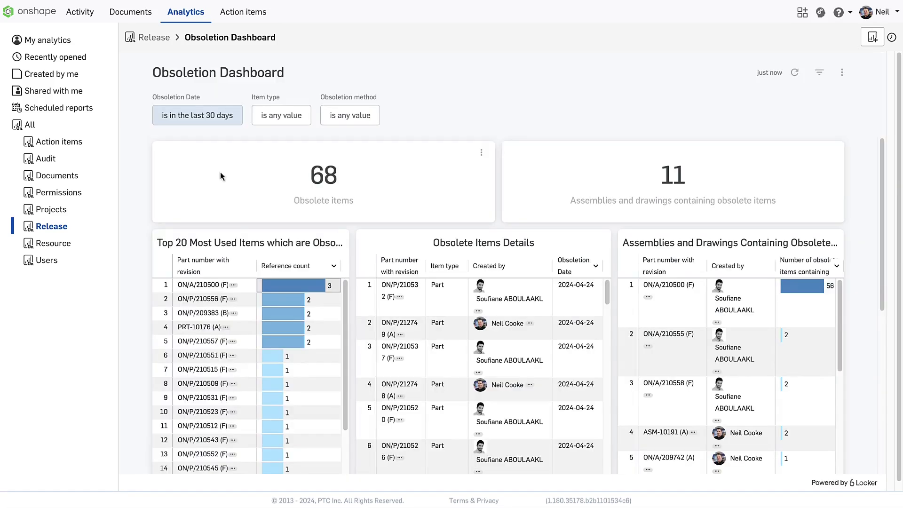
# Show the Where Used List for ON/A/210500 (F), then for its parent ON/A/211555 (K).
pyautogui.click(236, 284)
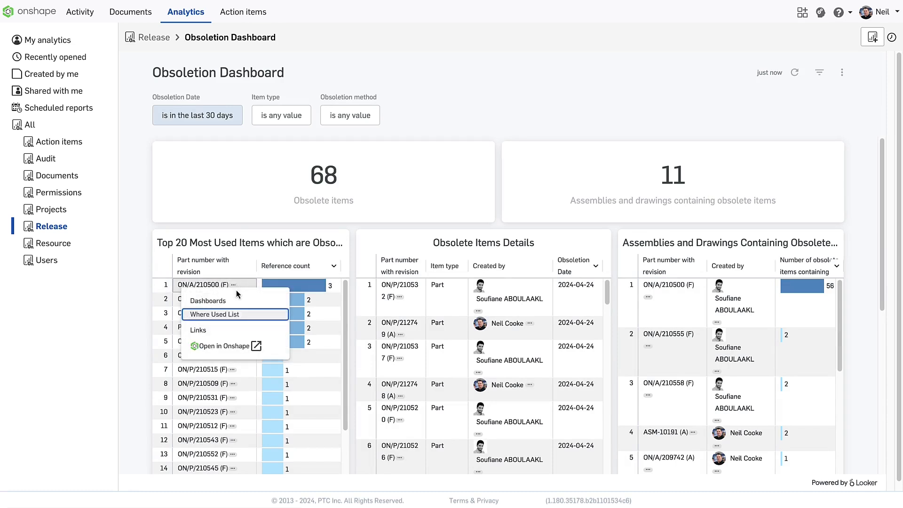
pyautogui.click(233, 318)
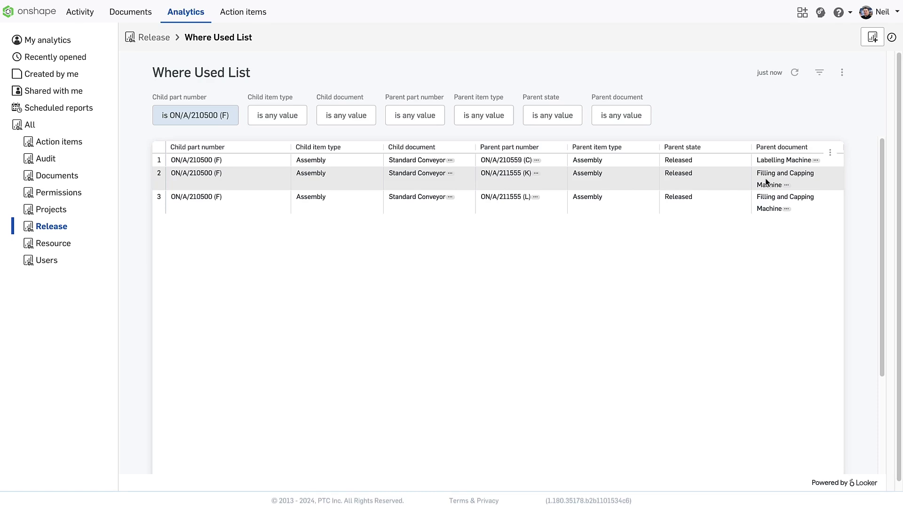
pyautogui.click(536, 175)
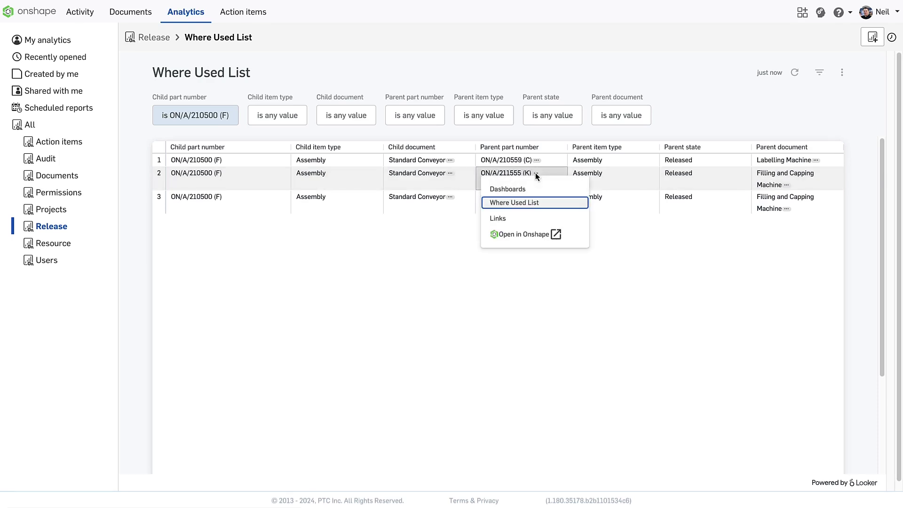
pyautogui.click(519, 204)
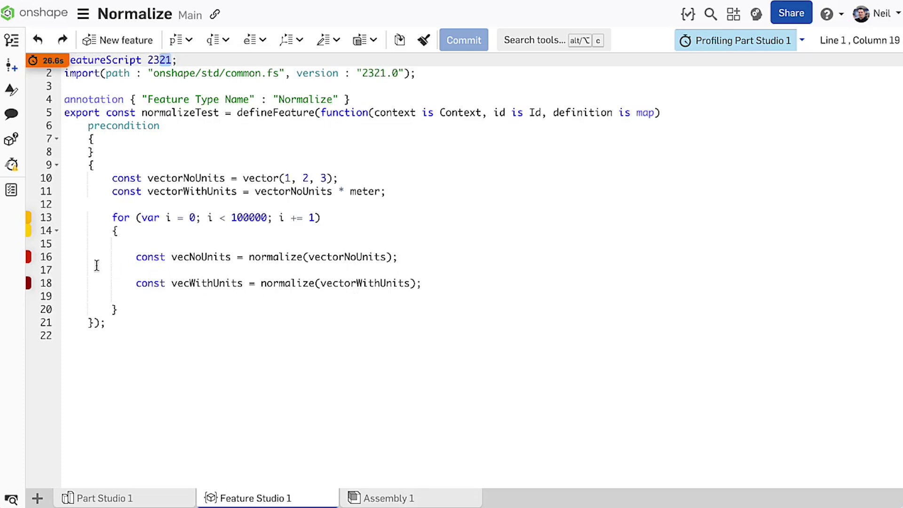
pyautogui.moveTo(30, 260)
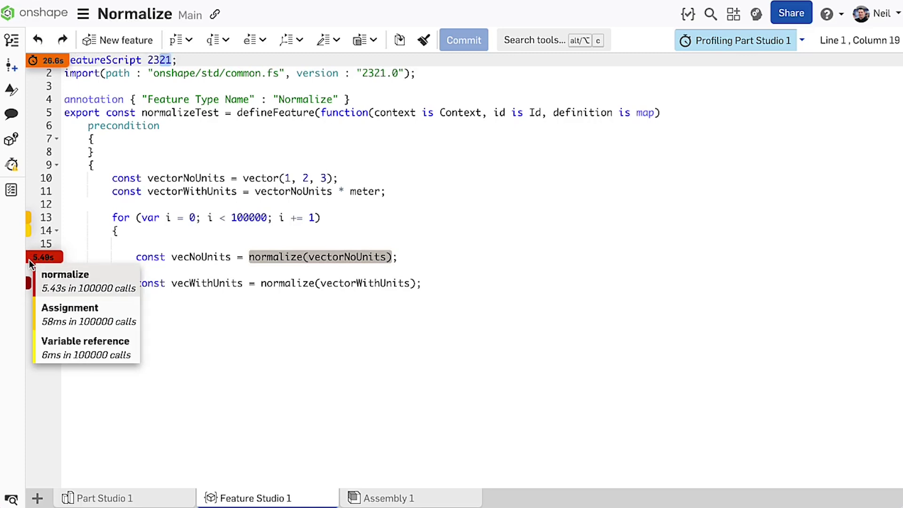
pyautogui.moveTo(29, 288)
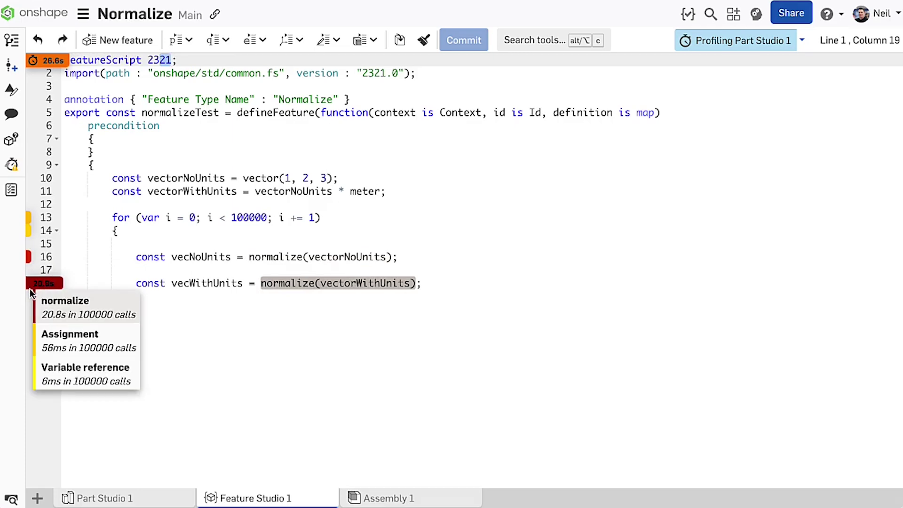
# Change the FeatureScript version and std import from 2321 to 2338, then commit.
pyautogui.doubleClick(156, 60)
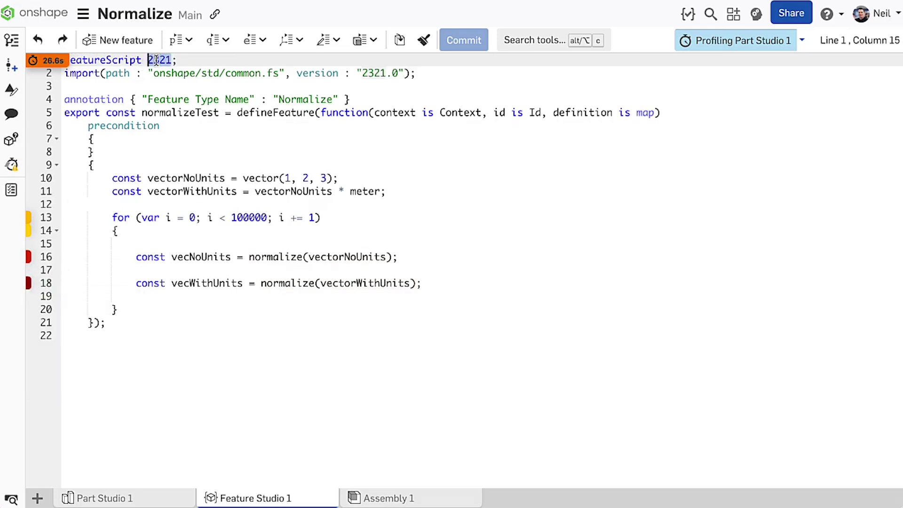
pyautogui.write('2338')
pyautogui.doubleClick(366, 73)
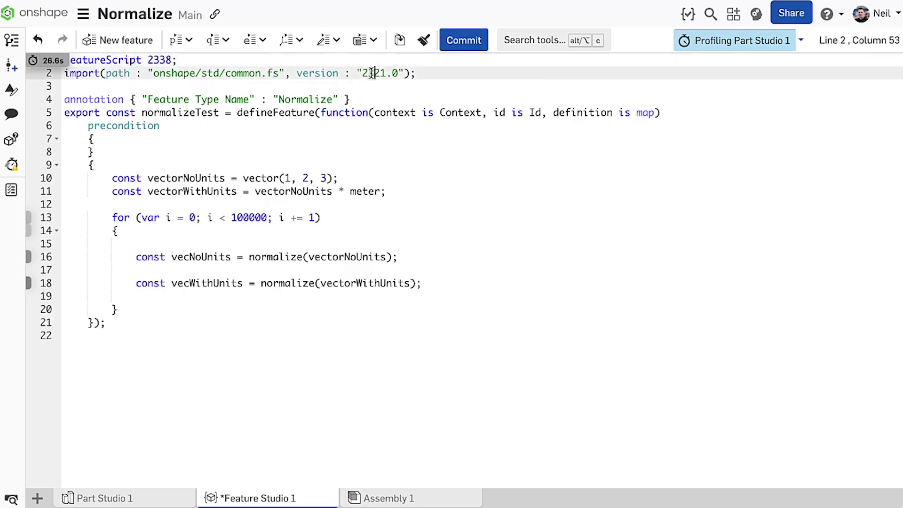
pyautogui.write('2338')
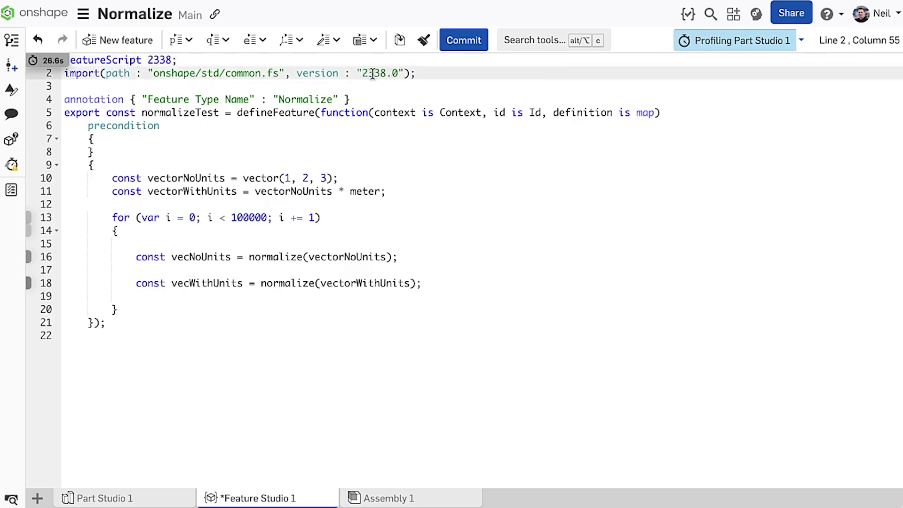
pyautogui.click(453, 46)
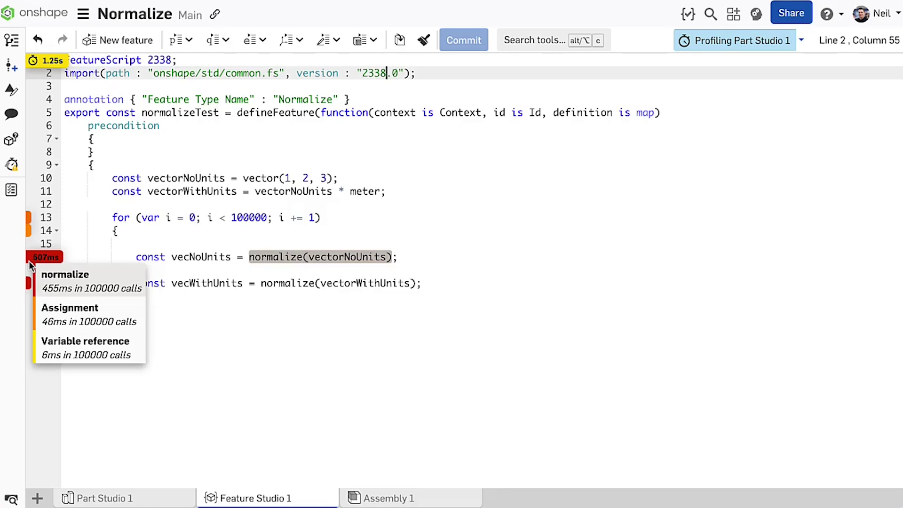
pyautogui.moveTo(30, 283)
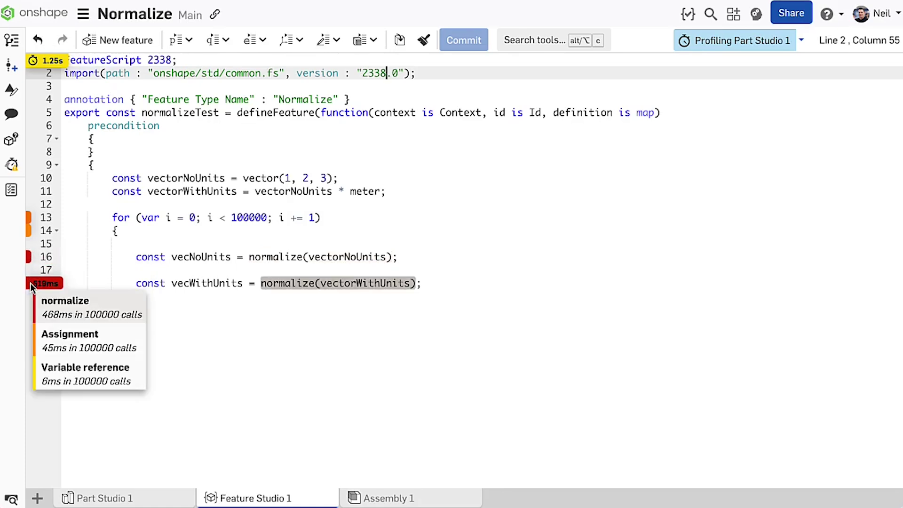